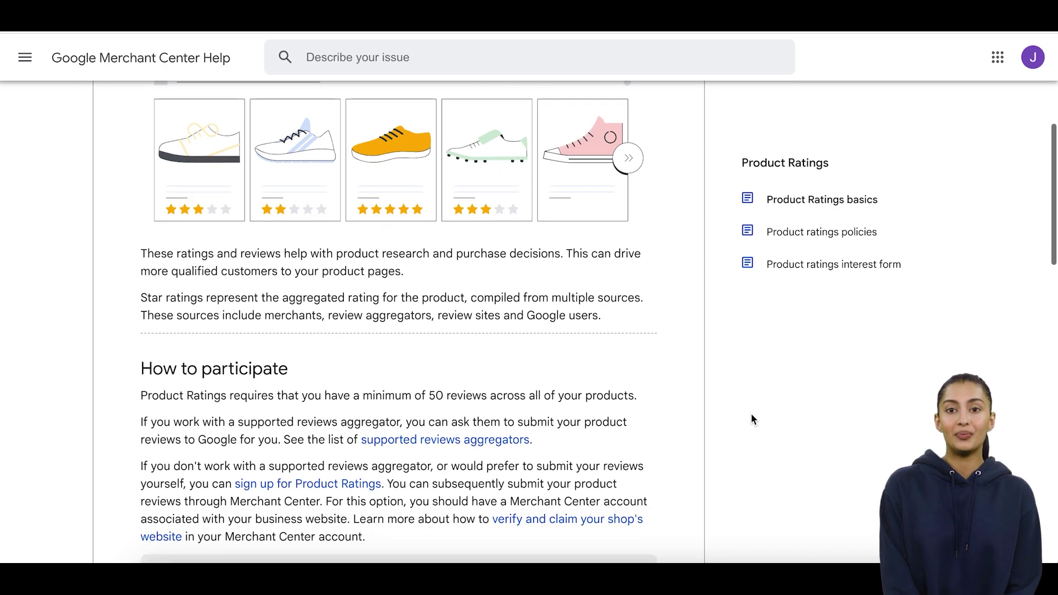
{"action": "scroll", "coordinate": [329, 387], "scroll_direction": "down", "scroll_amount": 1}
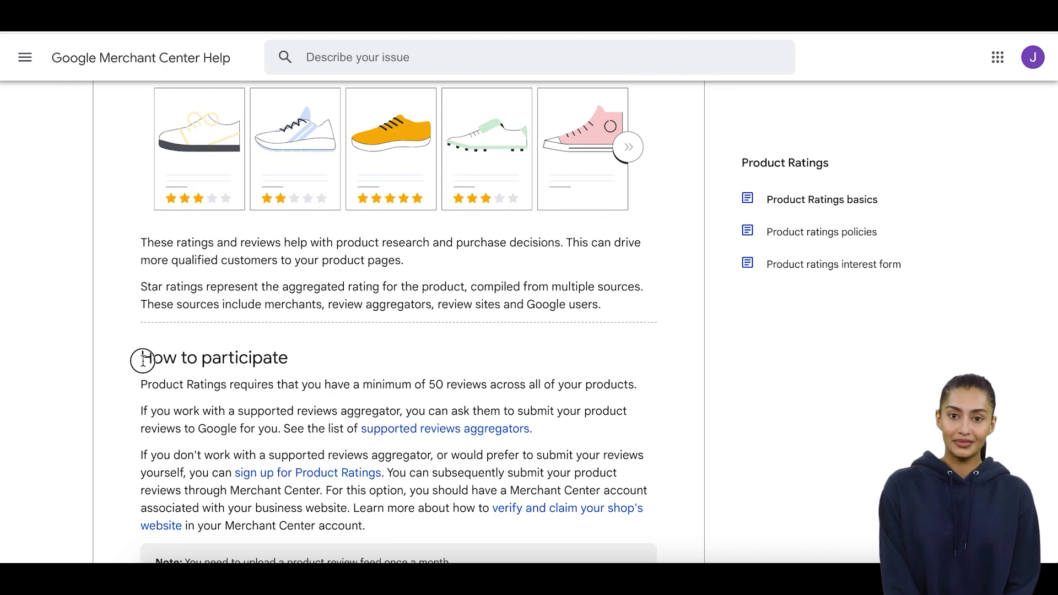
Step: Highlight the 'How to participate' requirement of at least 50 product reviews
{"action": "left_click_drag", "start_coordinate": [142, 361], "coordinate": [265, 360]}
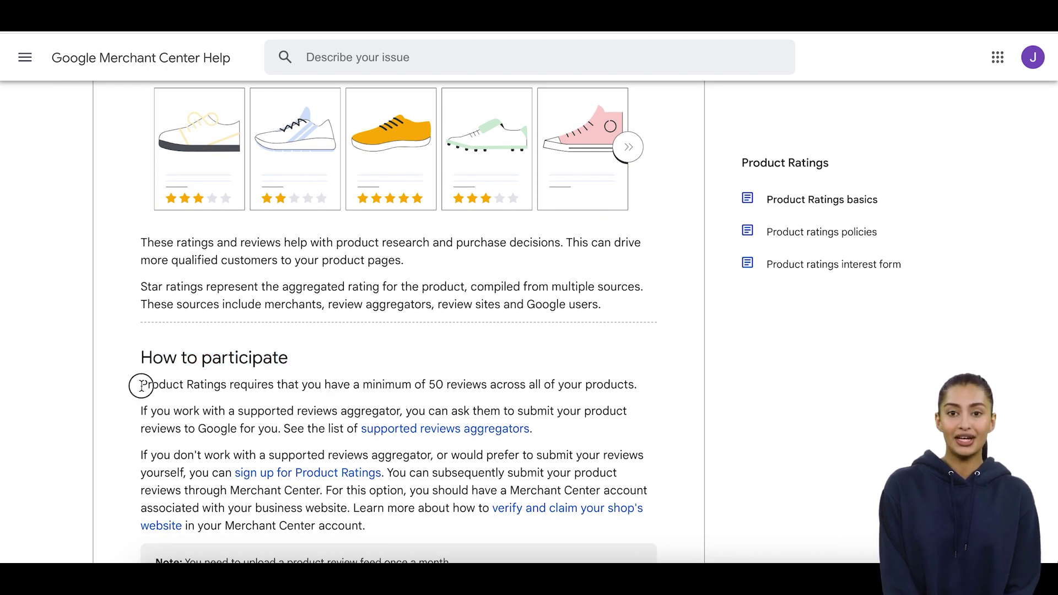
{"action": "mouse_move", "coordinate": [142, 384]}
{"action": "left_mouse_down"}
{"action": "mouse_move", "coordinate": [399, 394]}
{"action": "mouse_move", "coordinate": [467, 386]}
{"action": "left_mouse_up"}
{"action": "left_click_drag", "start_coordinate": [393, 380], "coordinate": [631, 386]}
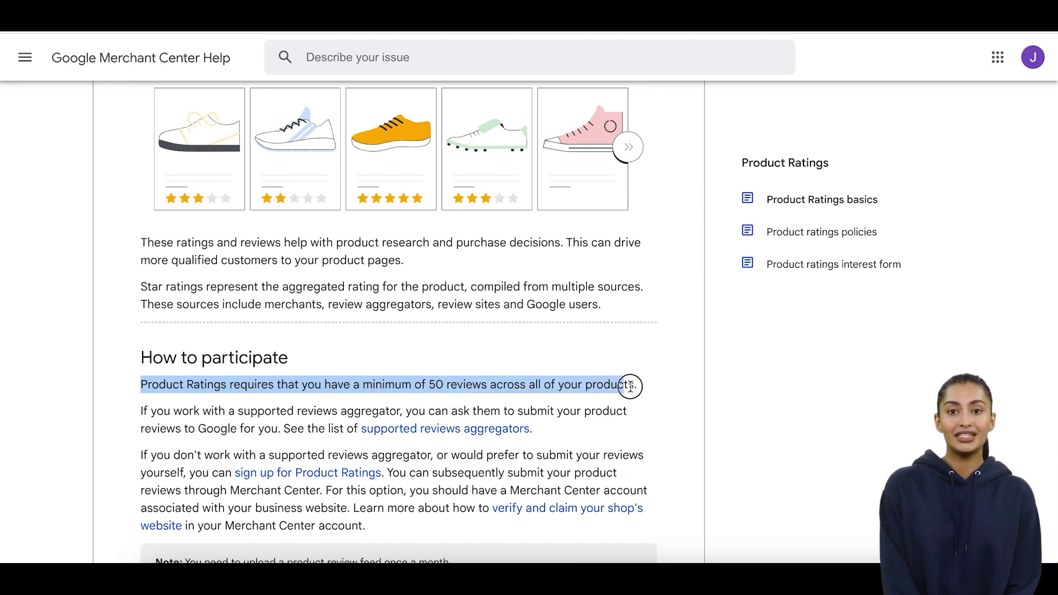
{"action": "left_click", "coordinate": [643, 392]}
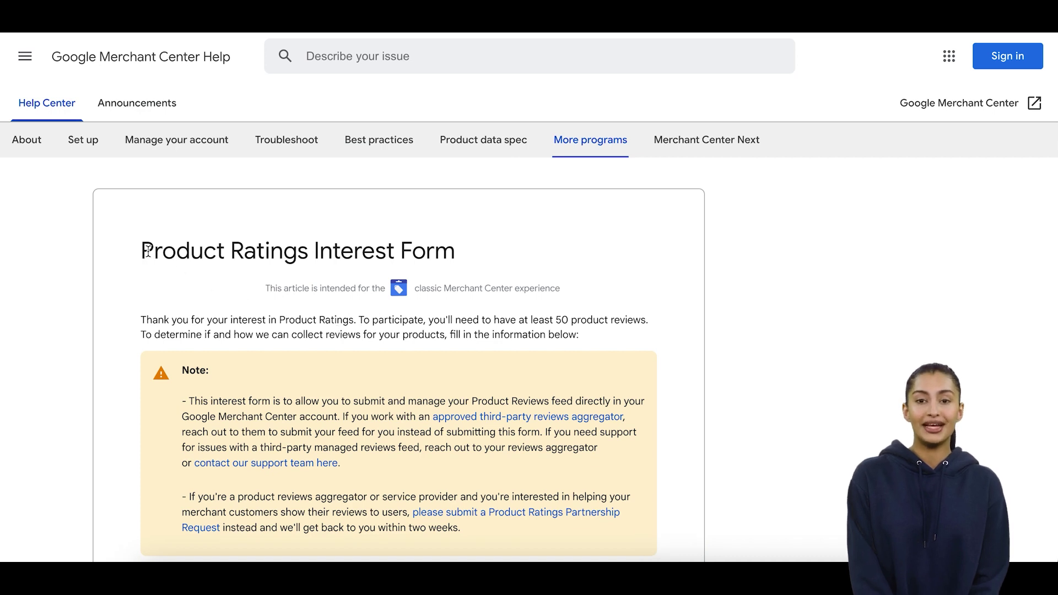
Step: Highlight the Product Ratings Interest Form title and scroll down to the form questions
{"action": "left_click_drag", "start_coordinate": [202, 252], "coordinate": [443, 258]}
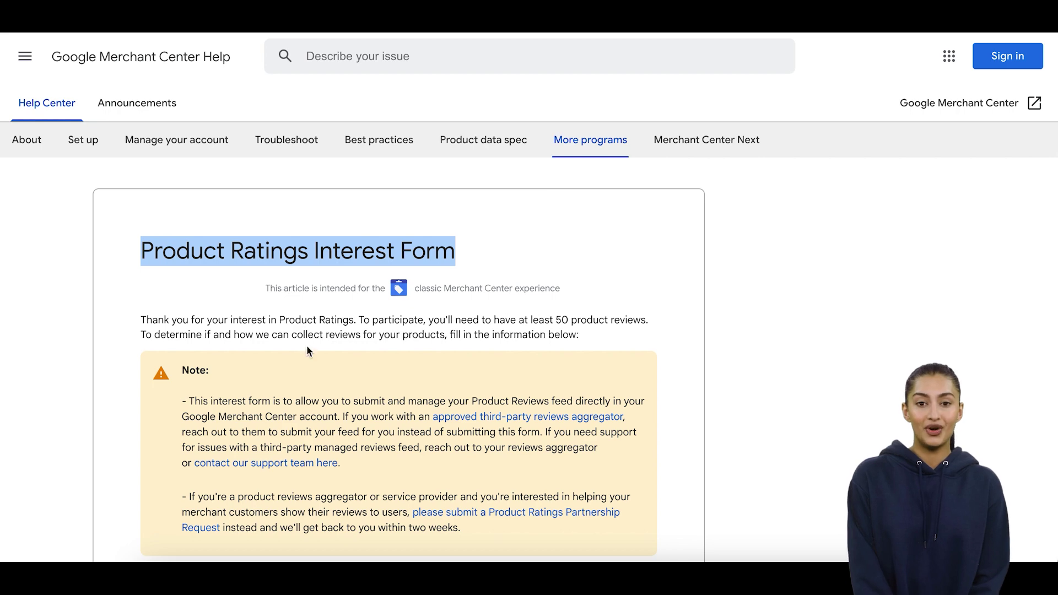
{"action": "left_click", "coordinate": [380, 330]}
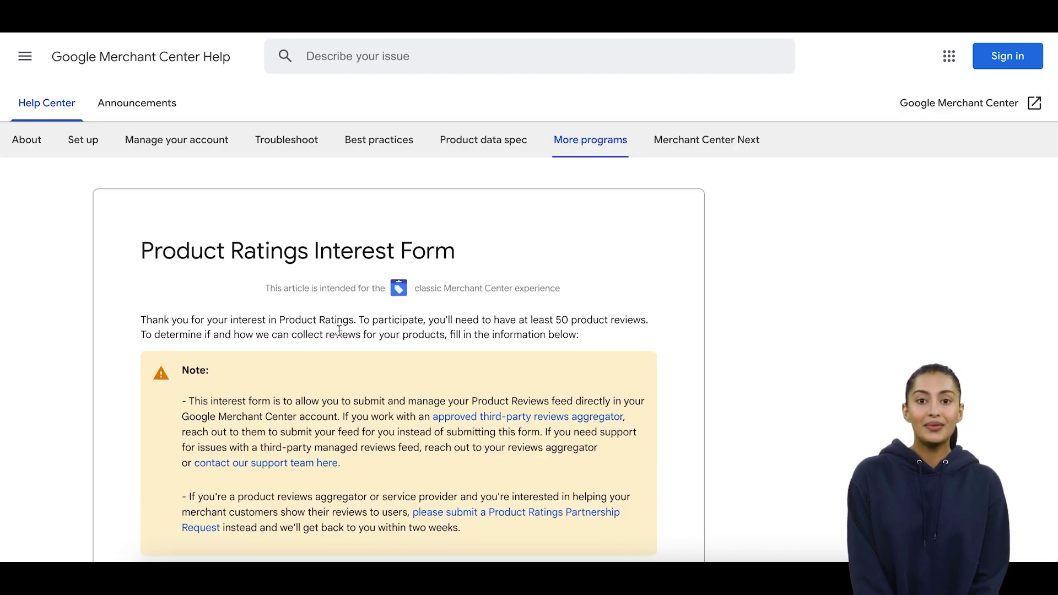
{"action": "left_click_drag", "start_coordinate": [144, 251], "coordinate": [449, 258]}
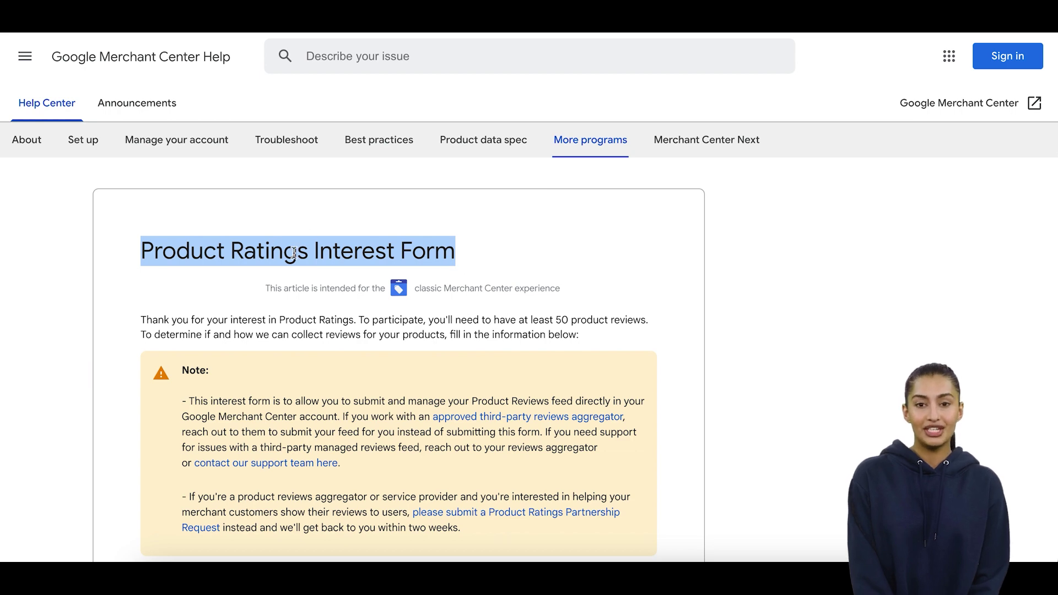
{"action": "scroll", "coordinate": [307, 344], "scroll_direction": "down", "scroll_amount": 1}
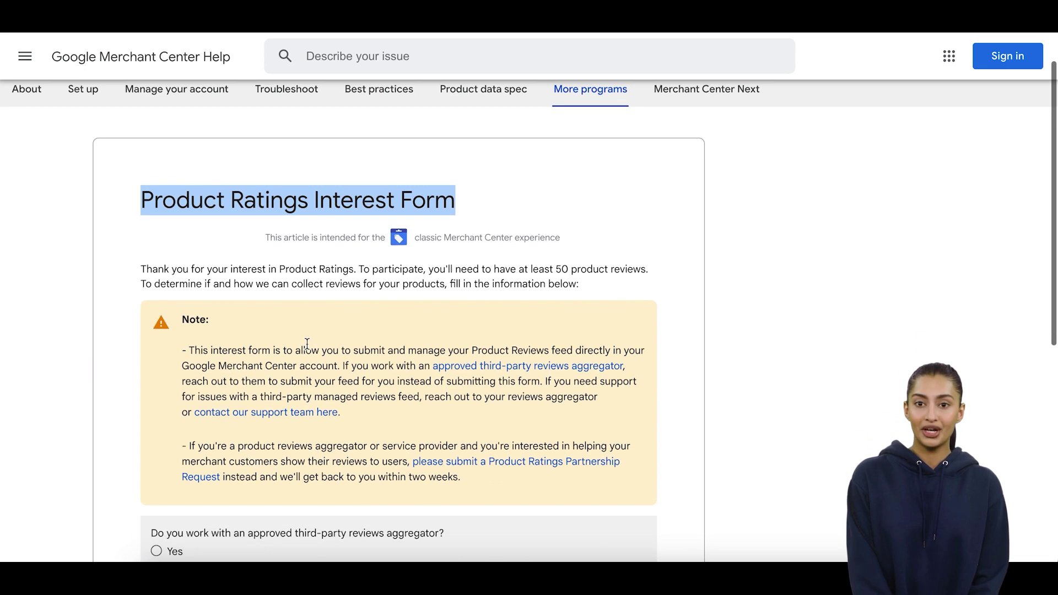
{"action": "left_click", "coordinate": [377, 313]}
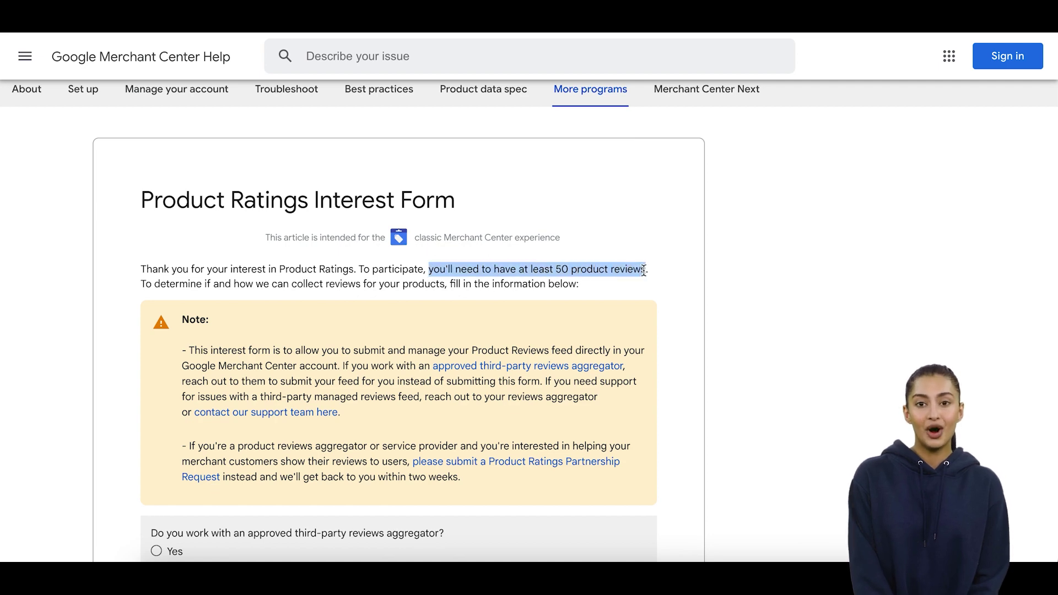
{"action": "left_click", "coordinate": [635, 298]}
{"action": "scroll", "coordinate": [554, 300], "scroll_direction": "down", "scroll_amount": 1}
{"action": "scroll", "coordinate": [454, 395], "scroll_direction": "down", "scroll_amount": 1}
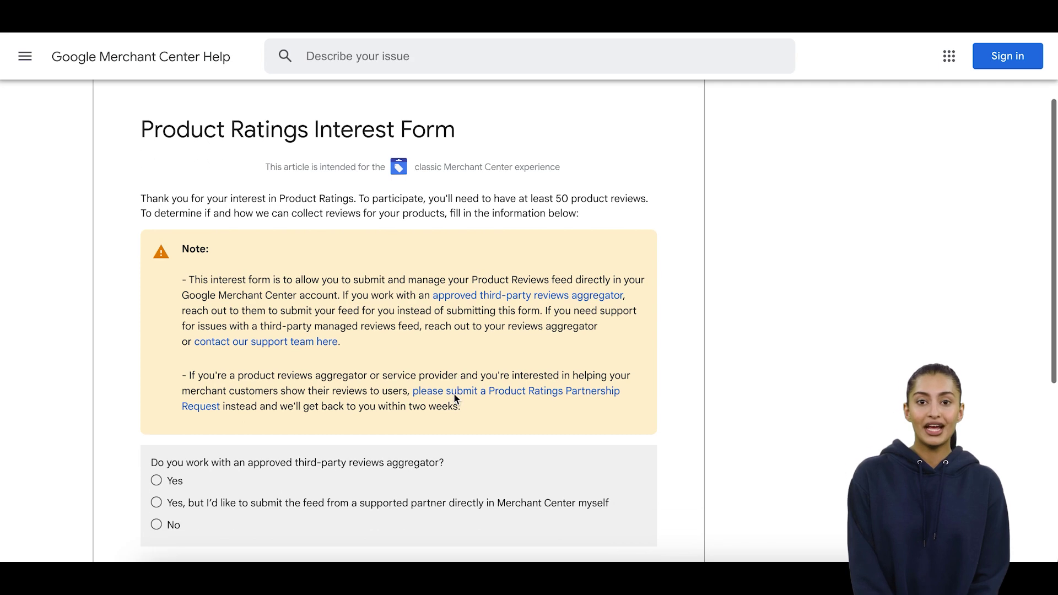
{"action": "scroll", "coordinate": [454, 395], "scroll_direction": "down", "scroll_amount": 1}
Step: Answer No to using an aggregator, choose physical and/or digital products, and confirm over 50 reviews
{"action": "left_click_drag", "start_coordinate": [151, 406], "coordinate": [294, 396]}
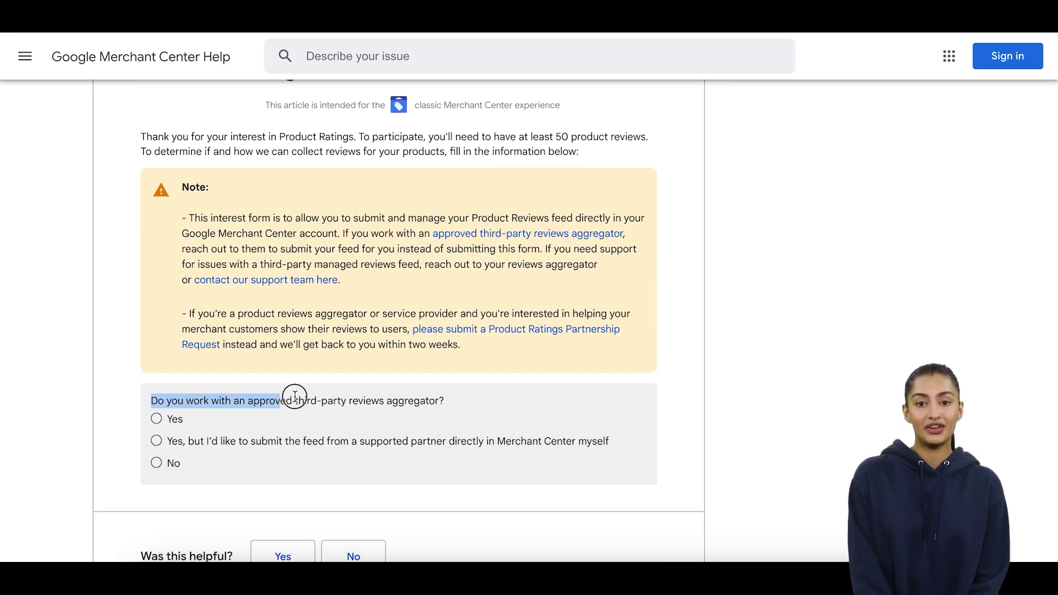
{"action": "left_click", "coordinate": [450, 410]}
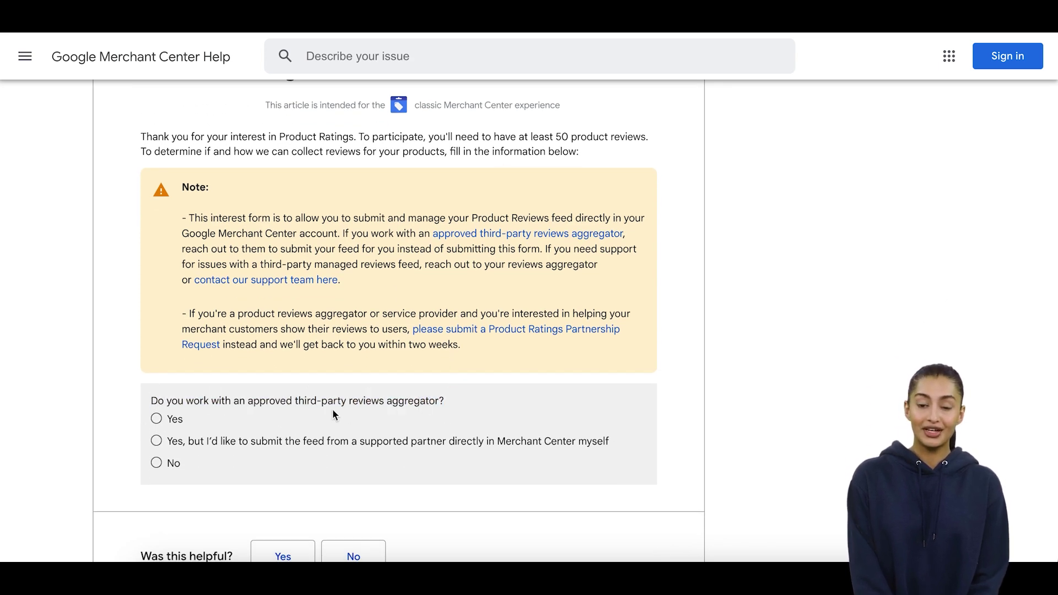
{"action": "left_click", "coordinate": [157, 464]}
{"action": "scroll", "coordinate": [326, 463], "scroll_direction": "down", "scroll_amount": 1}
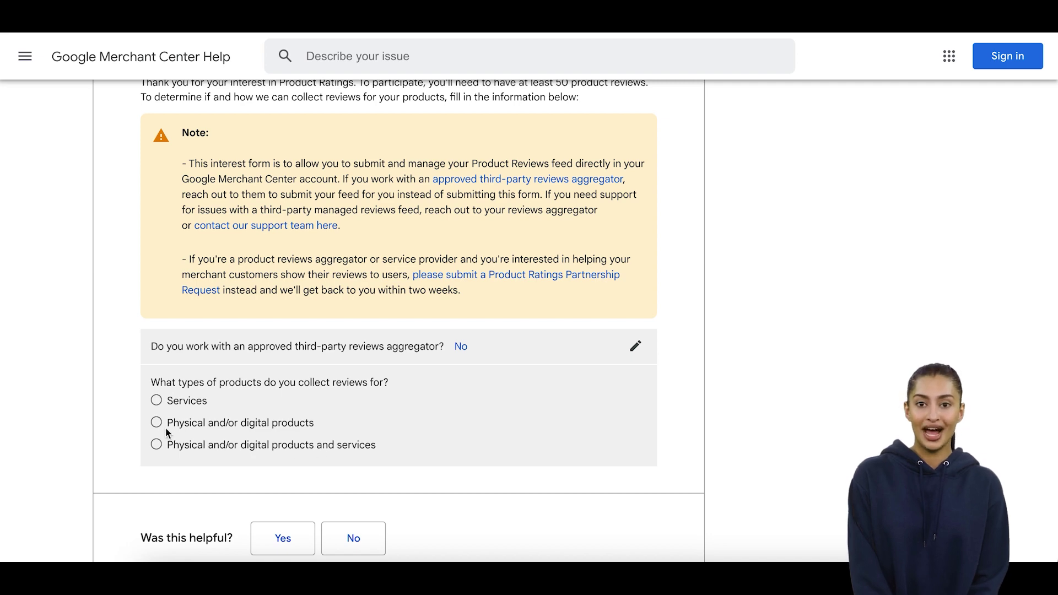
{"action": "left_click", "coordinate": [155, 423]}
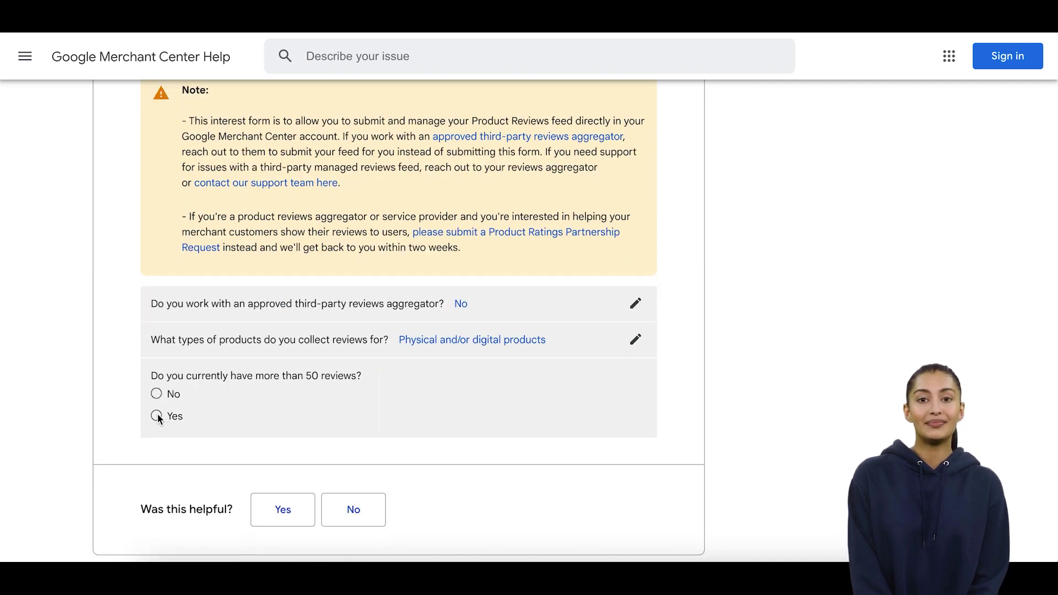
{"action": "left_click", "coordinate": [157, 416]}
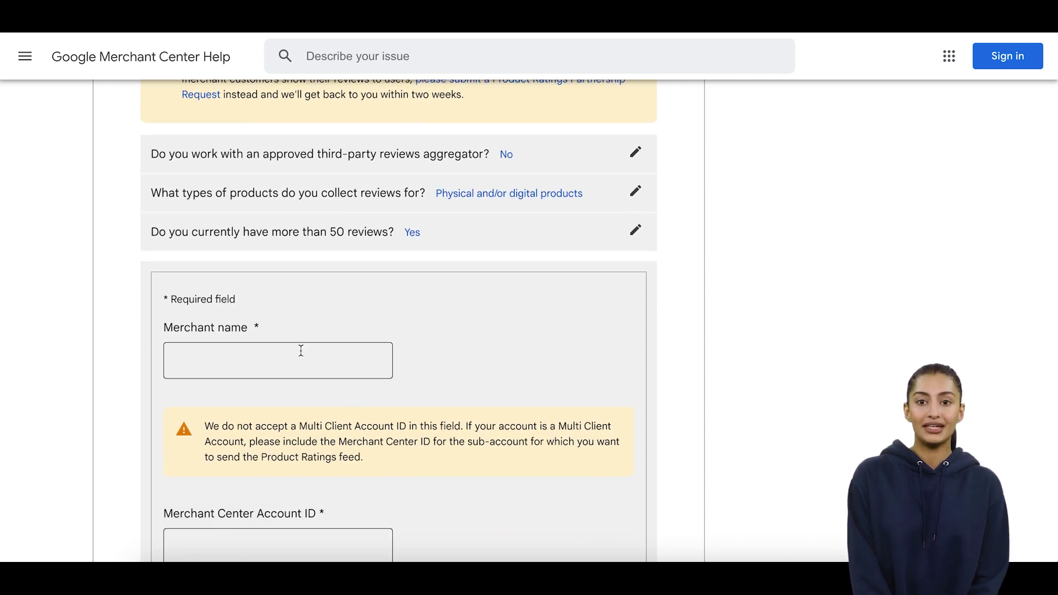
{"action": "scroll", "coordinate": [377, 401], "scroll_direction": "down", "scroll_amount": 3}
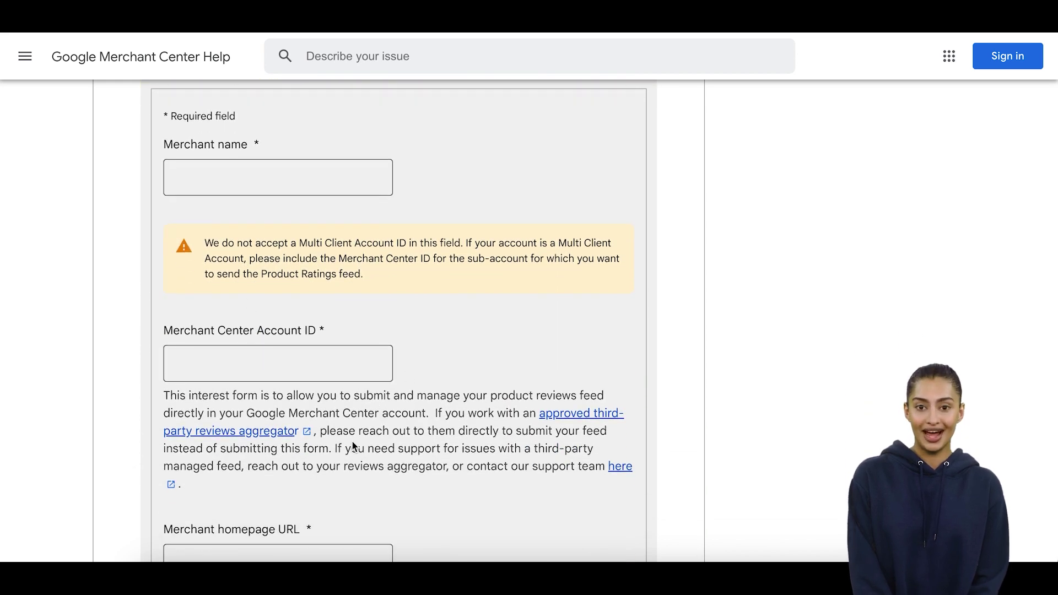
{"action": "scroll", "coordinate": [298, 344], "scroll_direction": "down", "scroll_amount": 2}
{"action": "scroll", "coordinate": [272, 347], "scroll_direction": "down", "scroll_amount": 2}
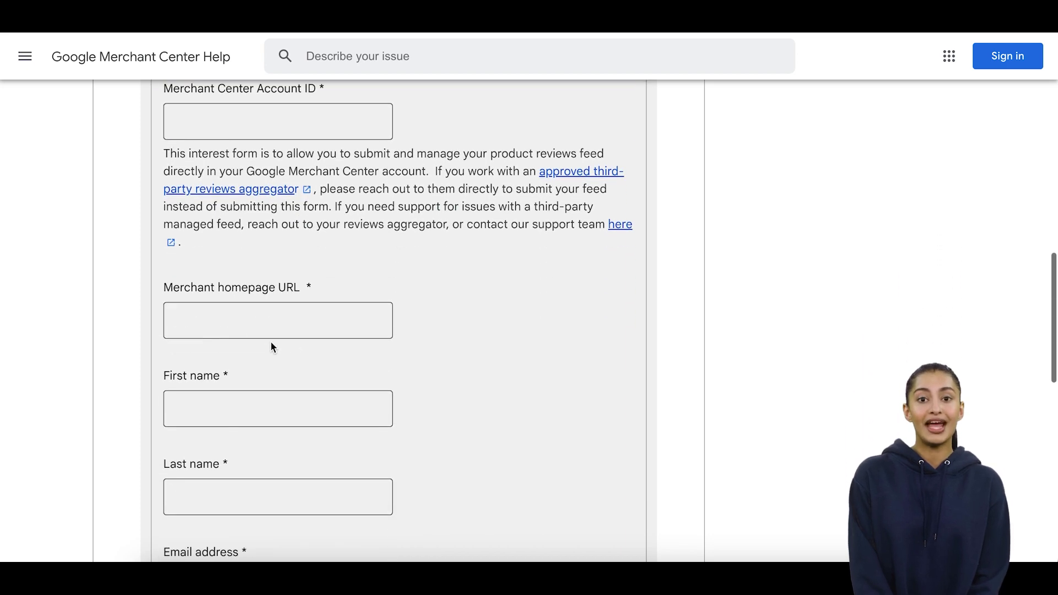
{"action": "scroll", "coordinate": [325, 479], "scroll_direction": "down", "scroll_amount": 2}
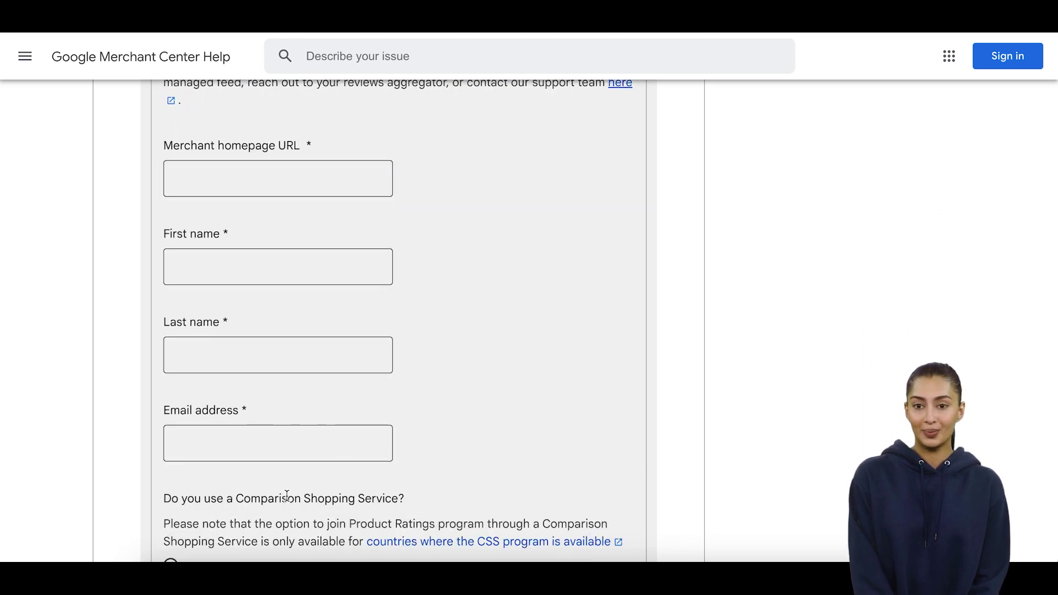
{"action": "scroll", "coordinate": [286, 495], "scroll_direction": "down", "scroll_amount": 2}
{"action": "scroll", "coordinate": [347, 494], "scroll_direction": "down", "scroll_amount": 2}
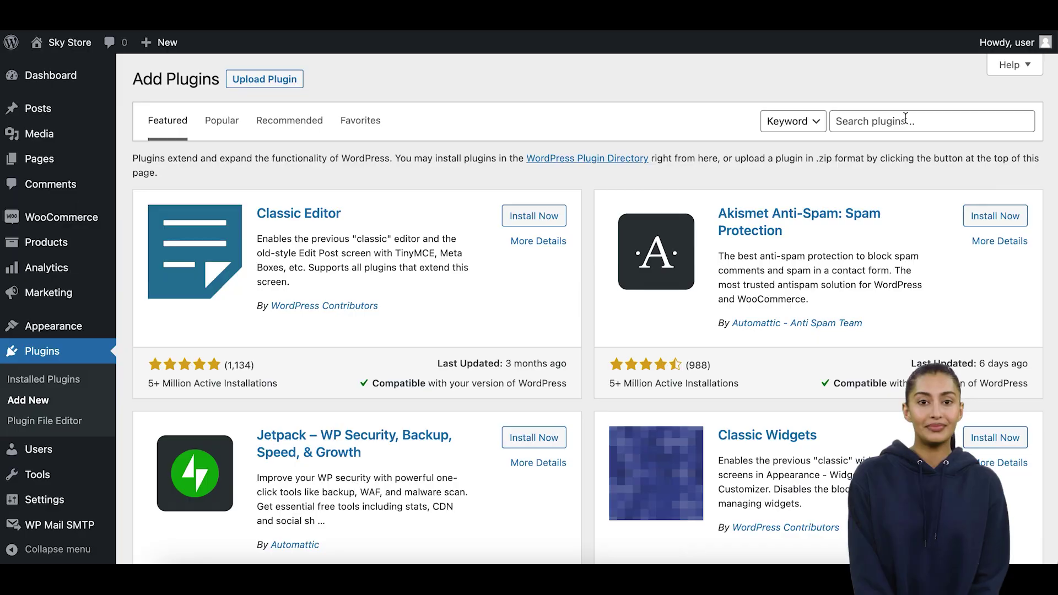
Step: Search plugins for 'cusrev' and activate Customer Reviews for WooCommerce
{"action": "left_click", "coordinate": [898, 116]}
{"action": "type", "text": "cusrev"}
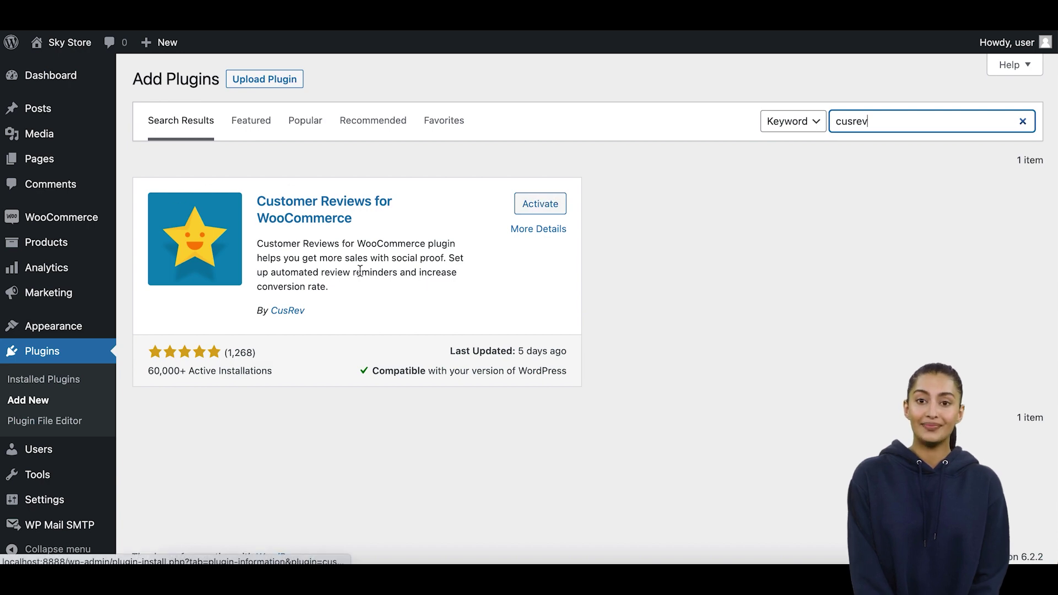
{"action": "left_click", "coordinate": [542, 208]}
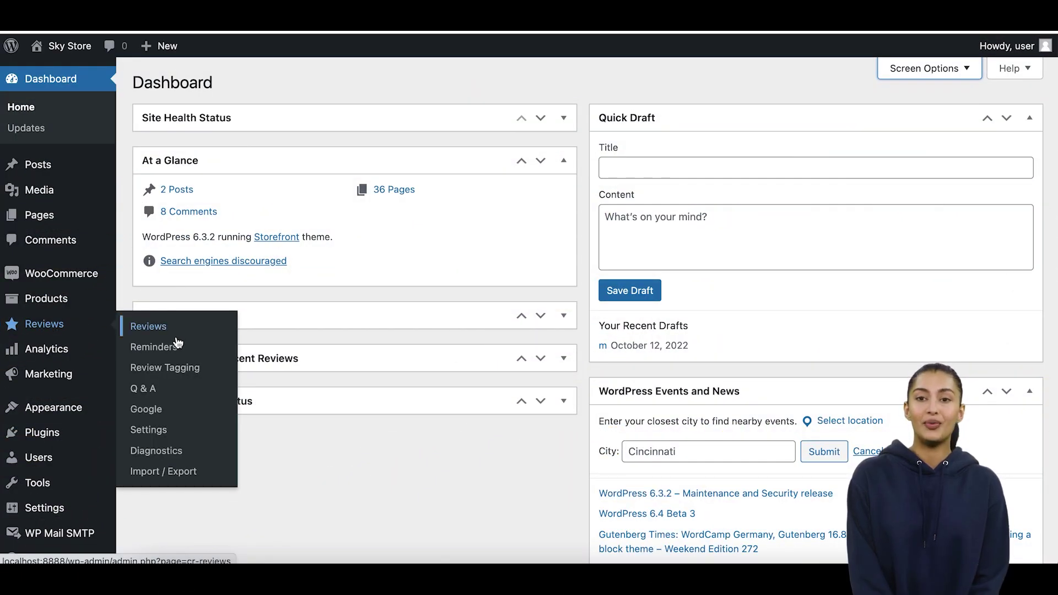
Step: In the plugin's Google integration settings, enable adding a GTIN field to products
{"action": "left_click", "coordinate": [146, 412]}
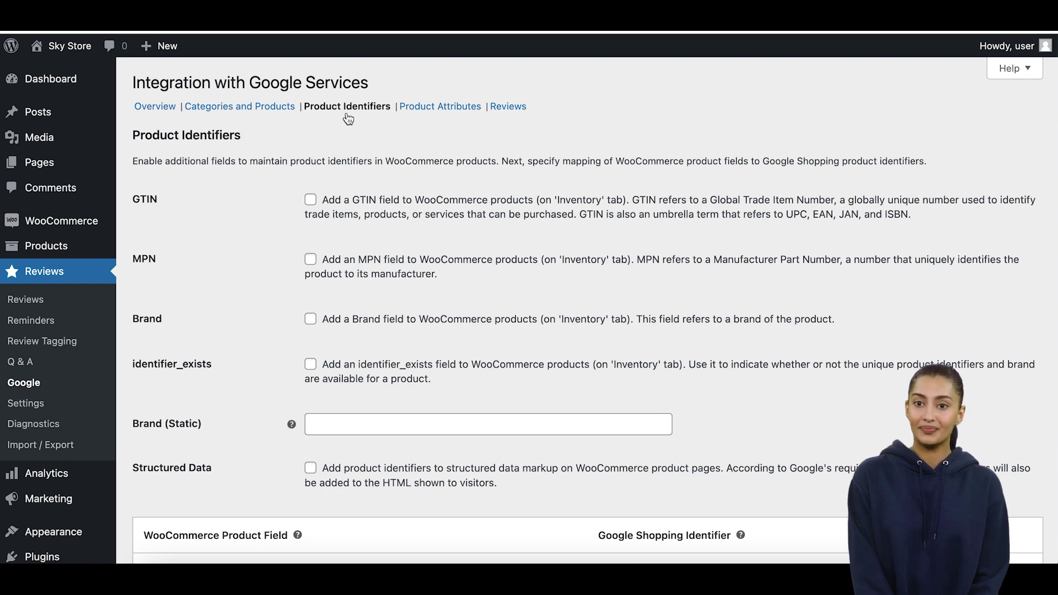
{"action": "left_click", "coordinate": [311, 200]}
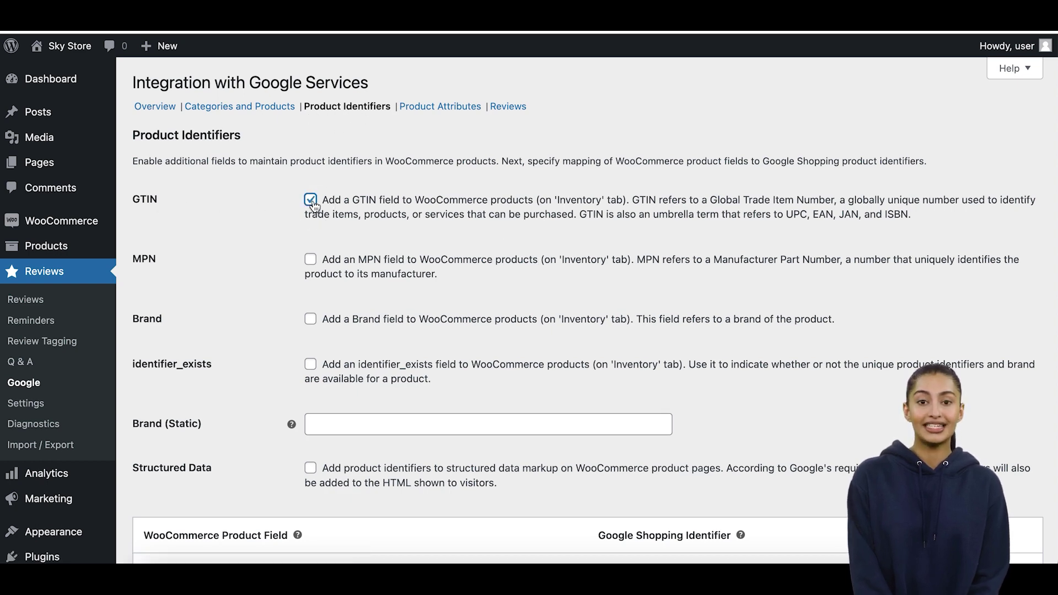
{"action": "scroll", "coordinate": [298, 259], "scroll_direction": "down", "scroll_amount": 1}
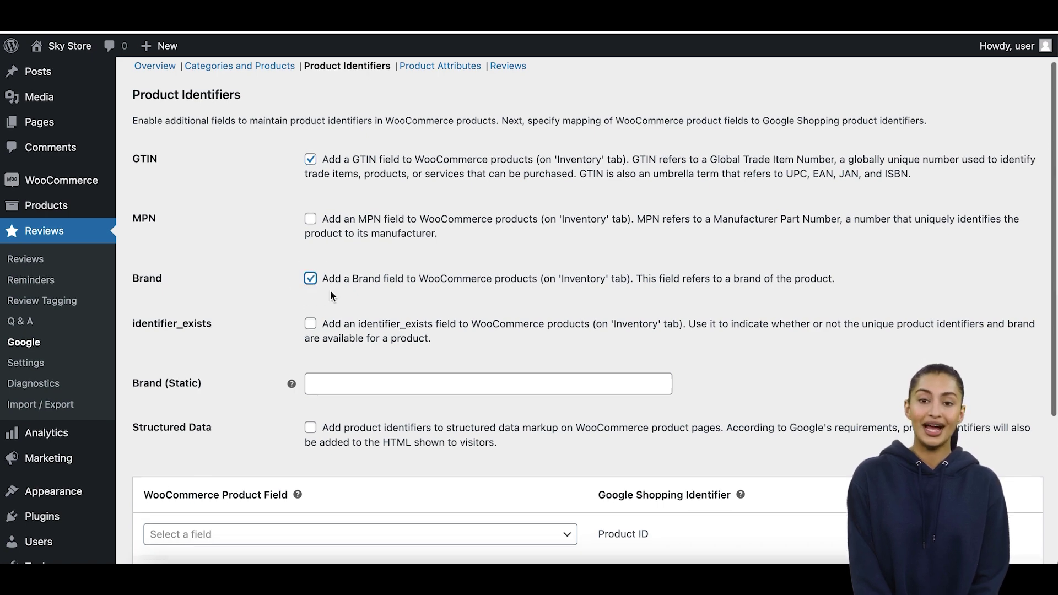
{"action": "scroll", "coordinate": [330, 290], "scroll_direction": "down", "scroll_amount": 5}
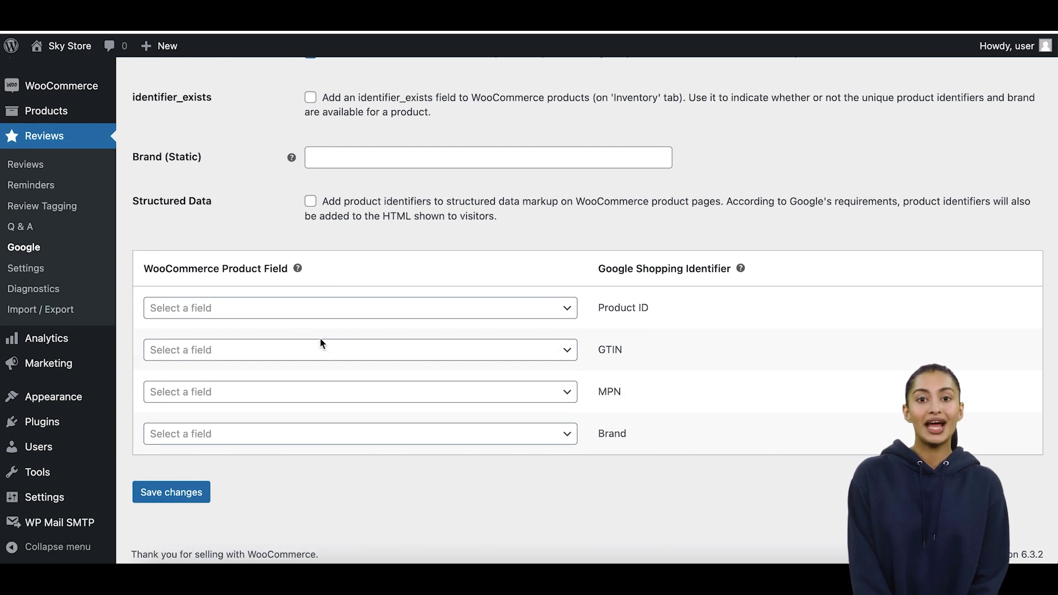
Step: Map GTIN to Product GTIN and Brand to Product Brand, then save
{"action": "left_click", "coordinate": [335, 351]}
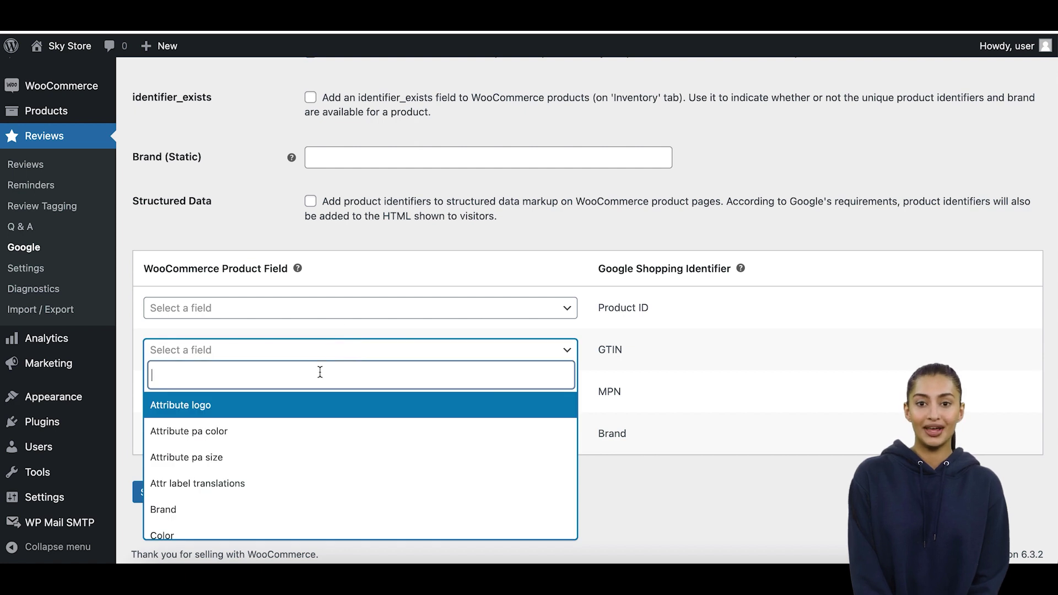
{"action": "type", "text": "g"}
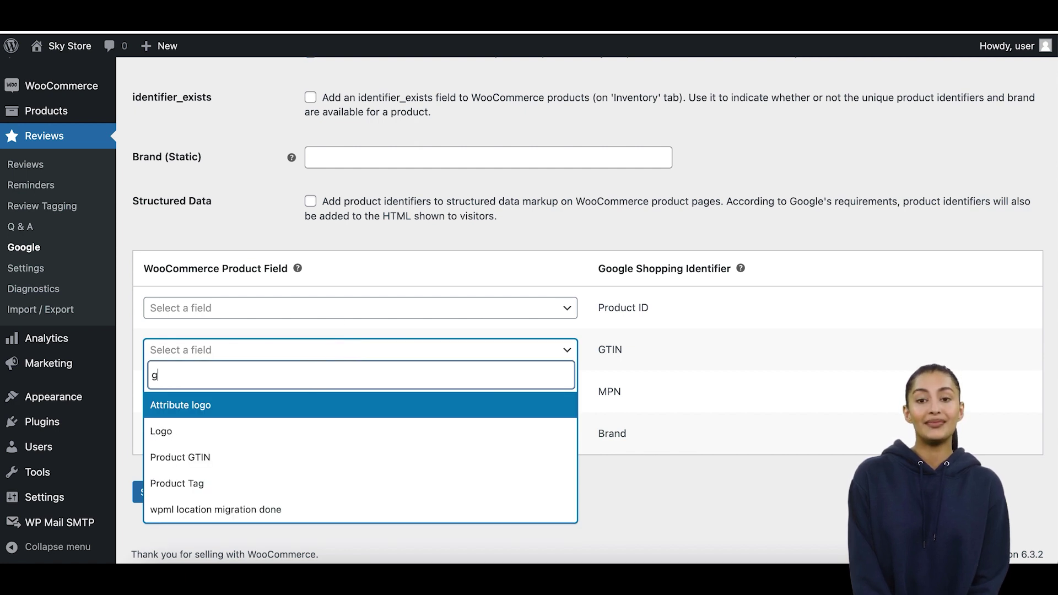
{"action": "type", "text": "ti"}
{"action": "left_click", "coordinate": [261, 409]}
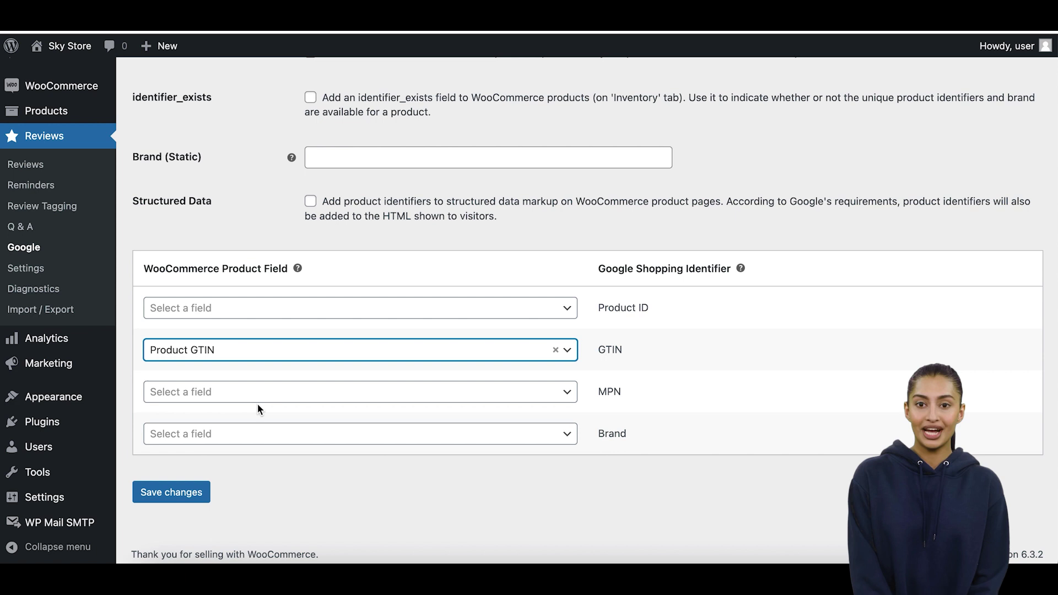
{"action": "left_click", "coordinate": [290, 439]}
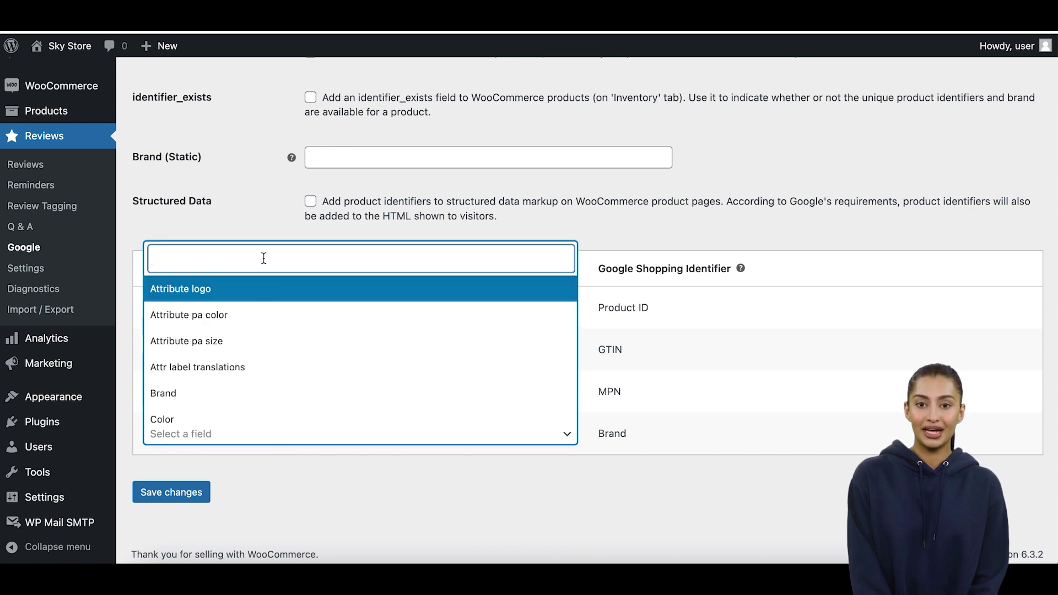
{"action": "type", "text": "bra"}
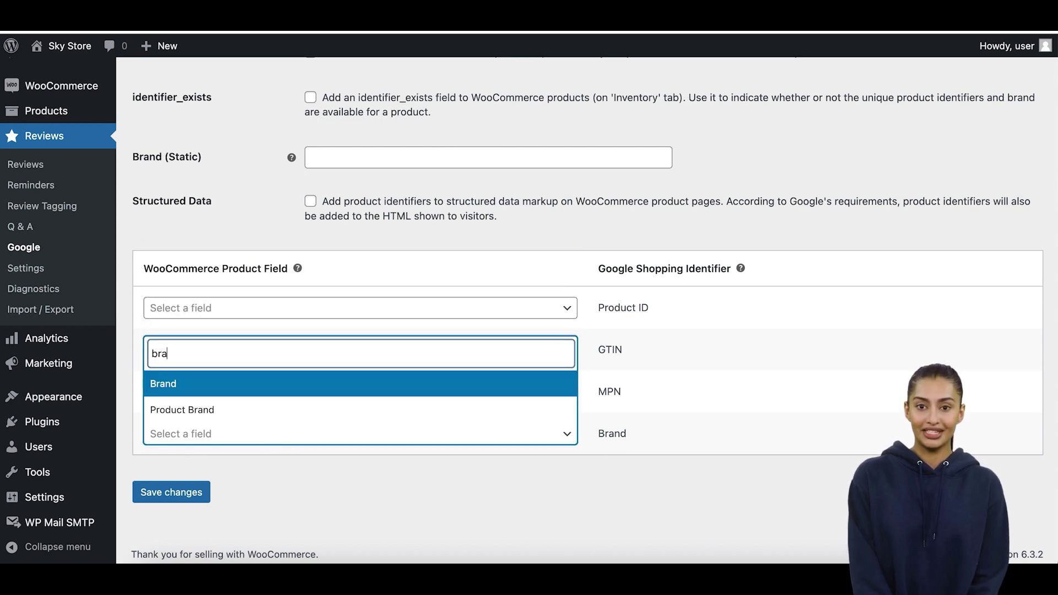
{"action": "left_click", "coordinate": [208, 411]}
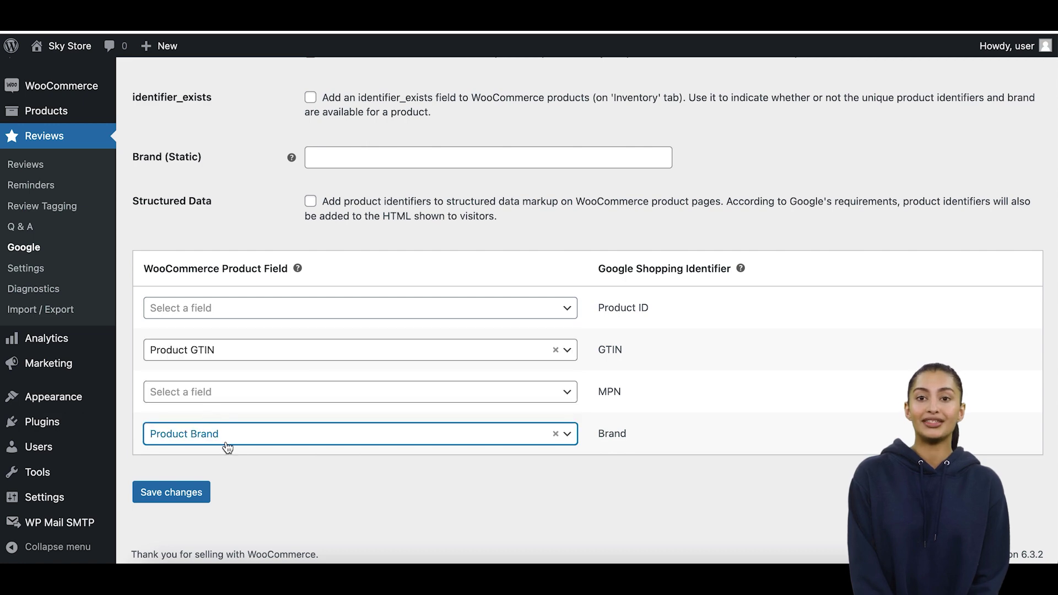
{"action": "left_click", "coordinate": [171, 495]}
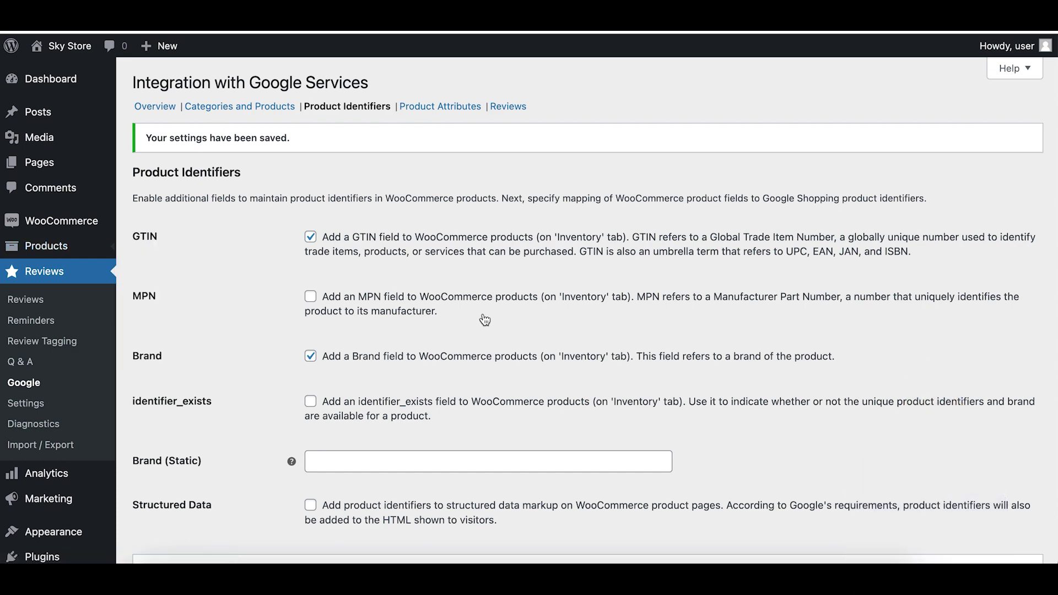
{"action": "mouse_move", "coordinate": [282, 264]}
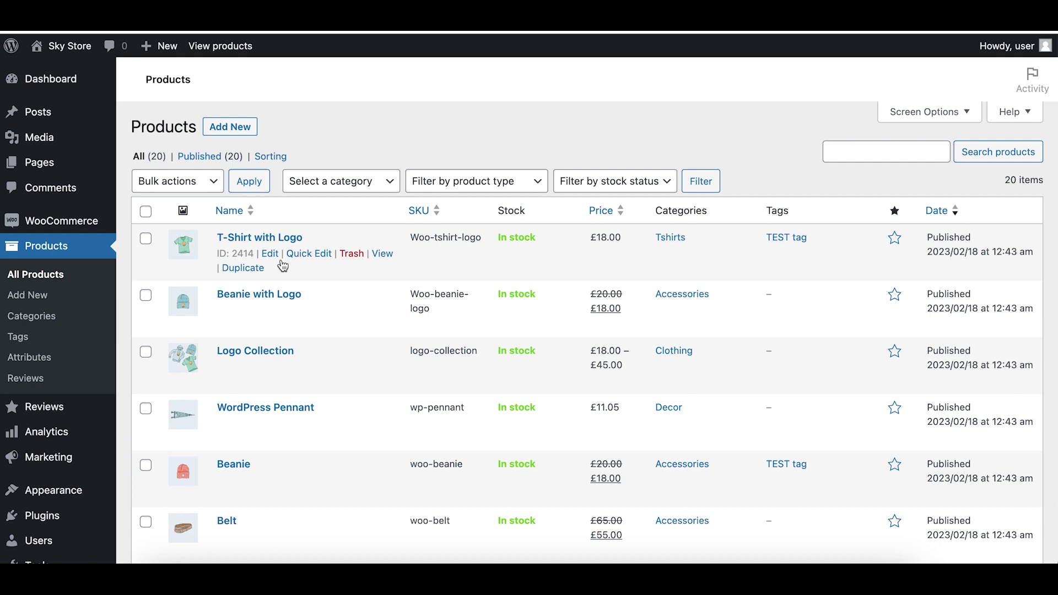
Step: In T-Shirt with Logo's inventory details, enter 'My brand name' as the brand beside its GTIN
{"action": "left_click", "coordinate": [271, 254]}
{"action": "scroll", "coordinate": [407, 339], "scroll_direction": "down", "scroll_amount": 5}
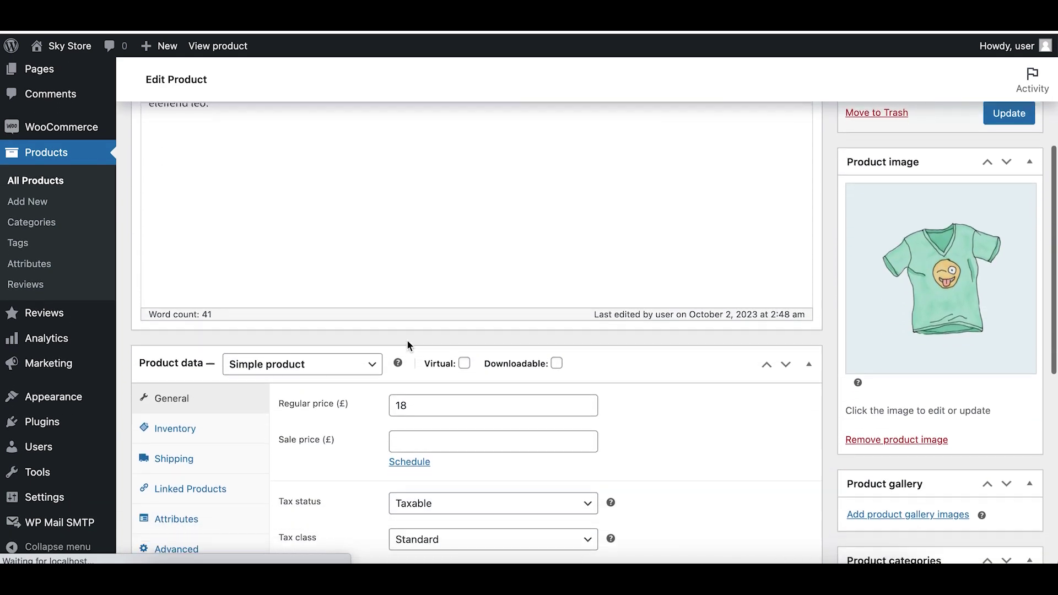
{"action": "left_click", "coordinate": [175, 341]}
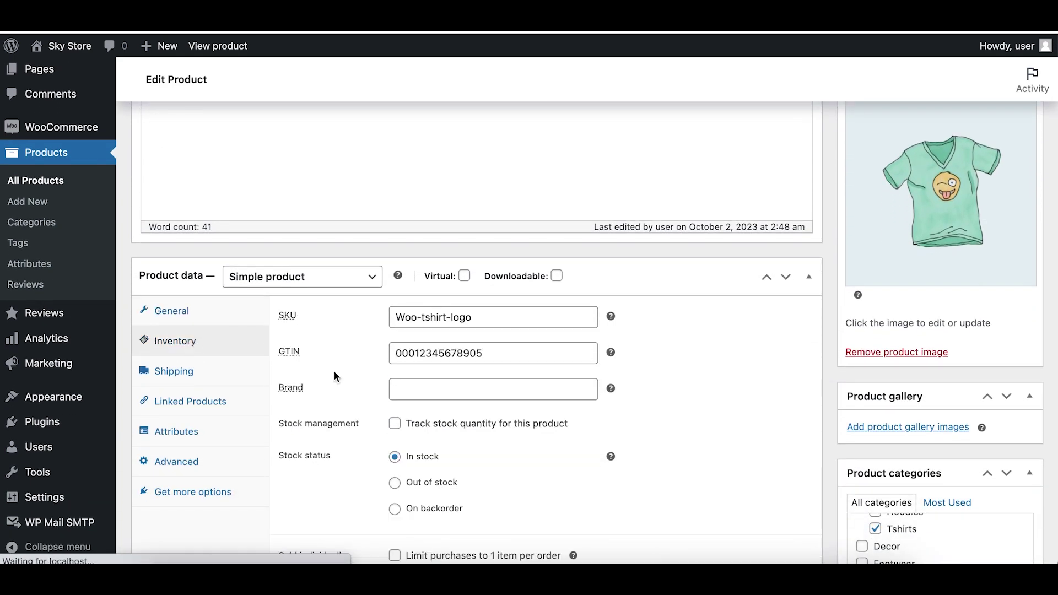
{"action": "scroll", "coordinate": [332, 370], "scroll_direction": "down", "scroll_amount": 1}
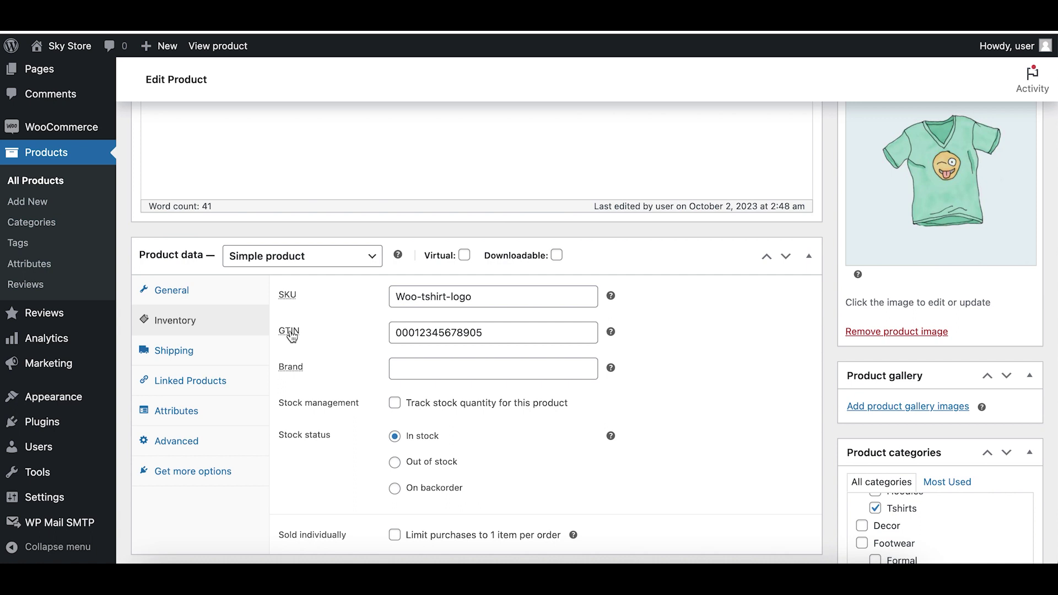
{"action": "left_click_drag", "start_coordinate": [497, 332], "coordinate": [372, 331]}
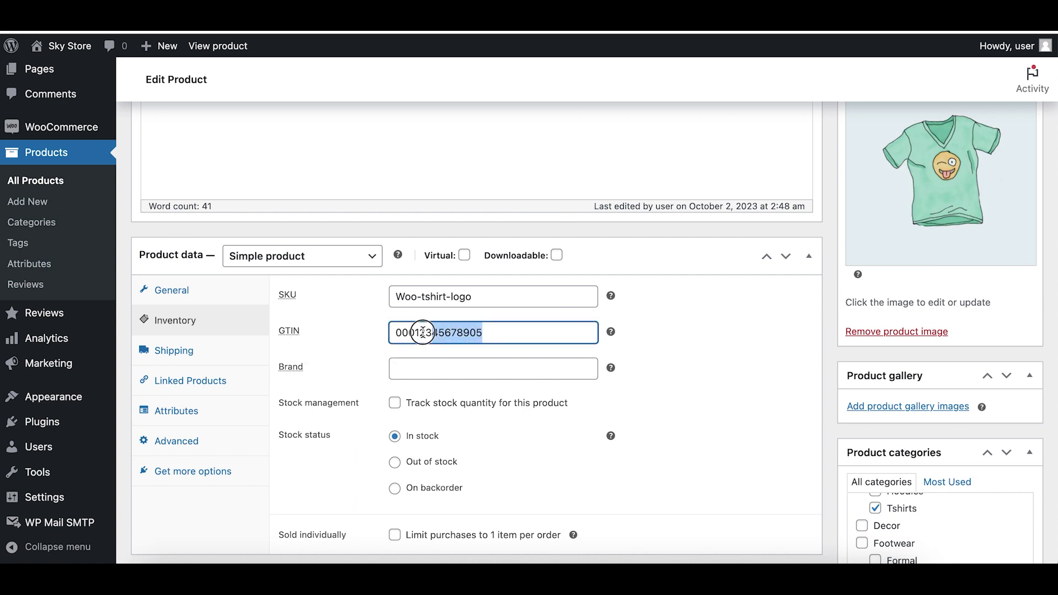
{"action": "left_click", "coordinate": [437, 375]}
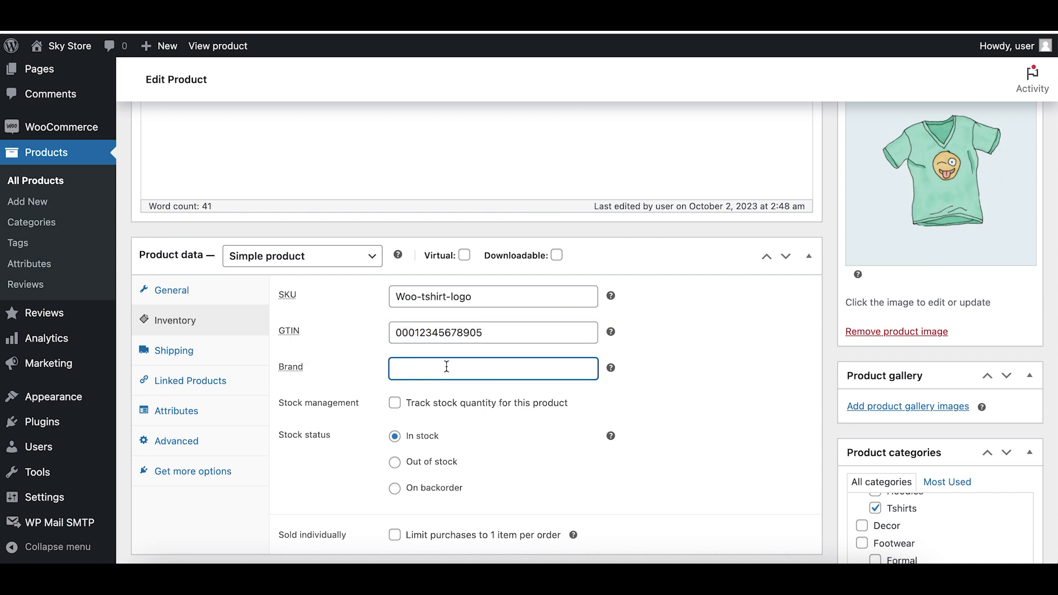
{"action": "mouse_move", "coordinate": [610, 367]}
{"action": "type", "text": "My brand name"}
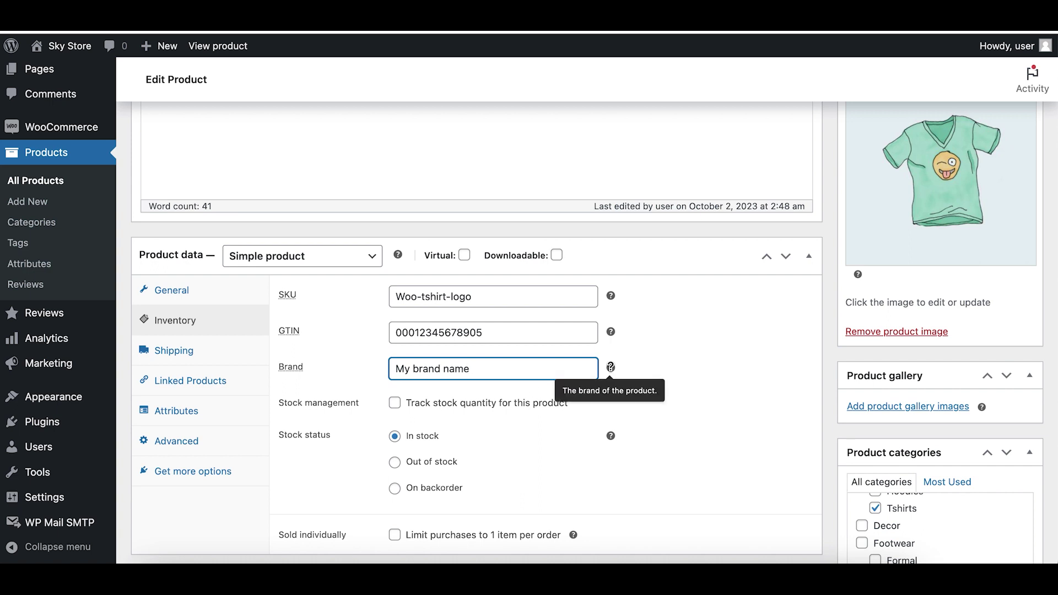
{"action": "left_click", "coordinate": [651, 370]}
Step: Update the product and recheck its saved inventory details
{"action": "scroll", "coordinate": [745, 366], "scroll_direction": "up", "scroll_amount": 3}
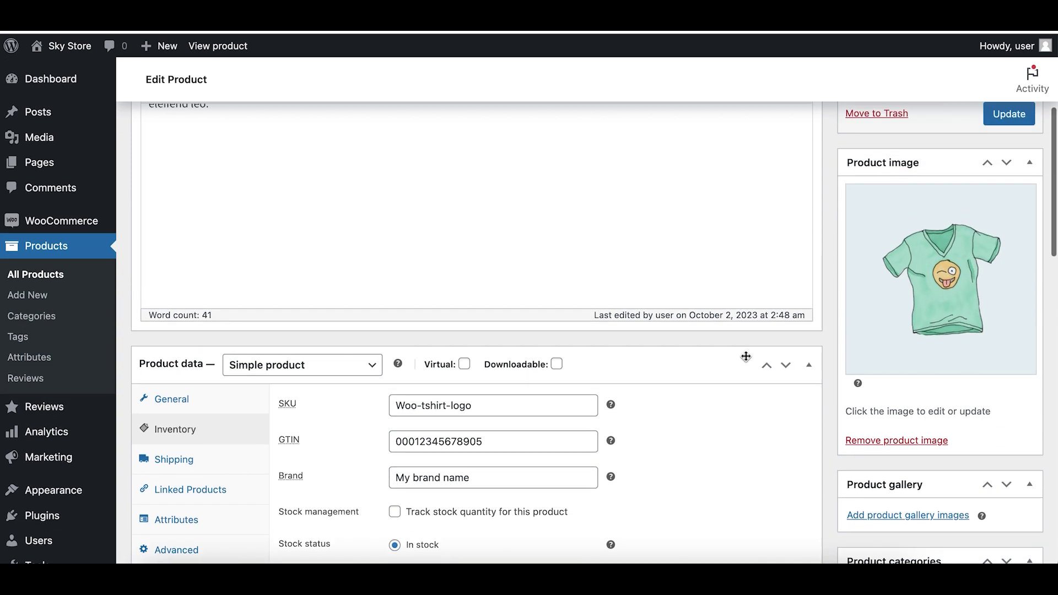
{"action": "scroll", "coordinate": [837, 229], "scroll_direction": "up", "scroll_amount": 1}
{"action": "left_click", "coordinate": [1008, 214]}
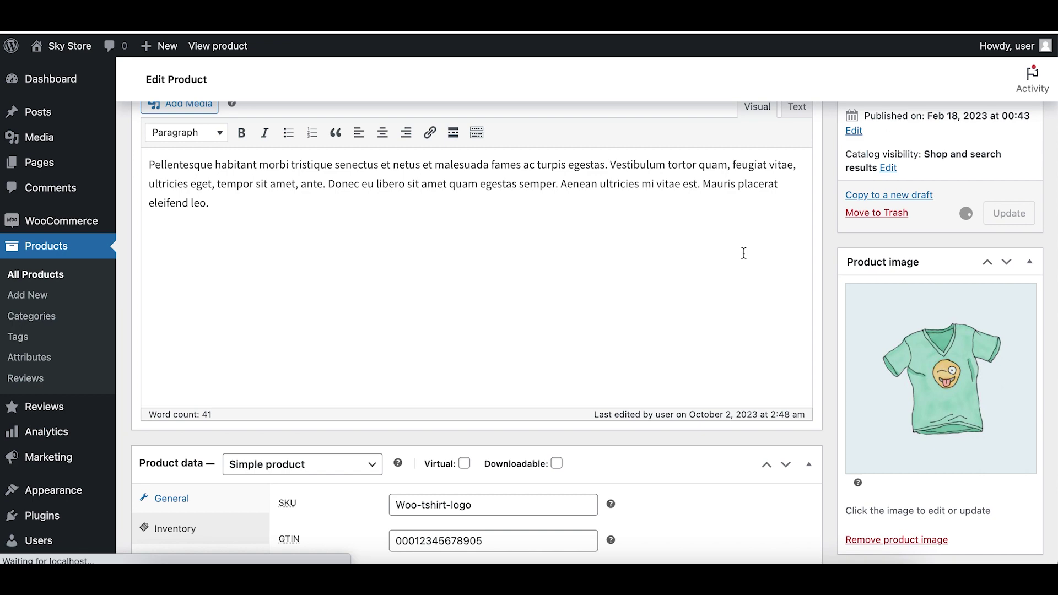
{"action": "scroll", "coordinate": [720, 267], "scroll_direction": "down", "scroll_amount": 4}
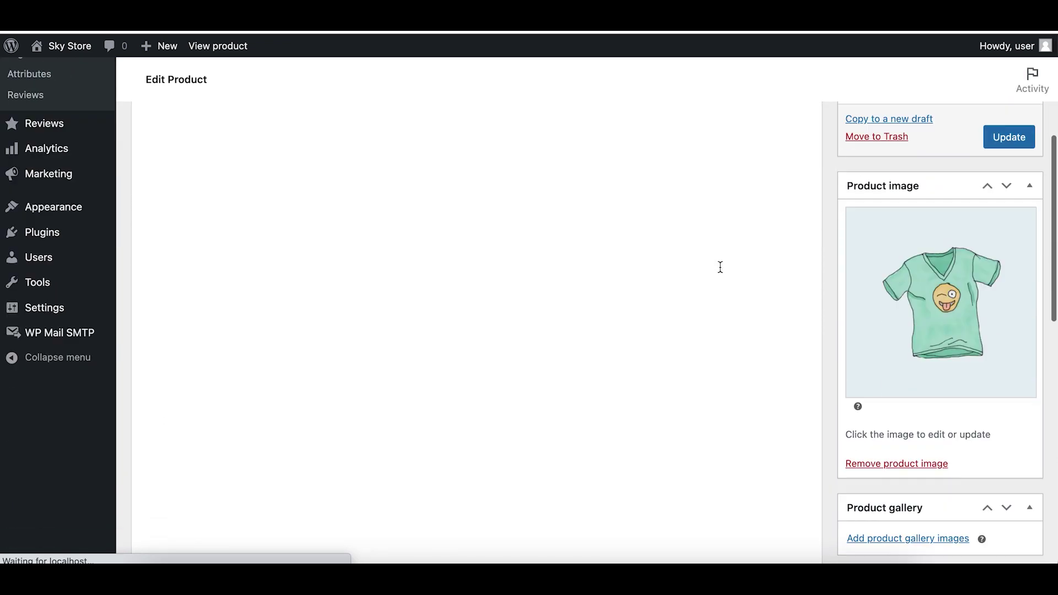
{"action": "scroll", "coordinate": [720, 267], "scroll_direction": "down", "scroll_amount": 1}
{"action": "scroll", "coordinate": [720, 267], "scroll_direction": "down", "scroll_amount": 2}
{"action": "left_click", "coordinate": [223, 344]}
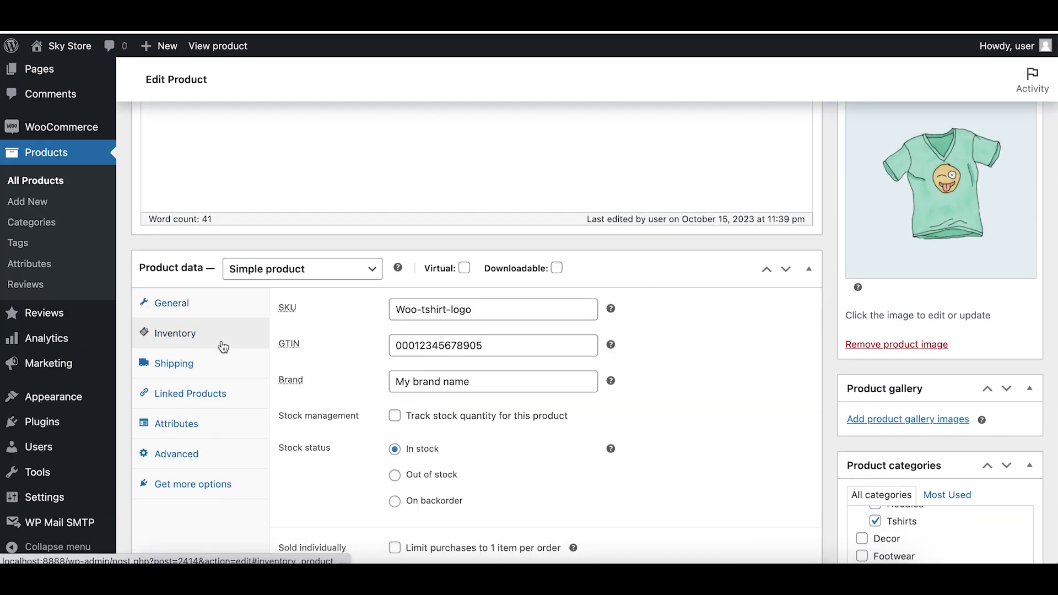
{"action": "scroll", "coordinate": [531, 335], "scroll_direction": "up", "scroll_amount": 2}
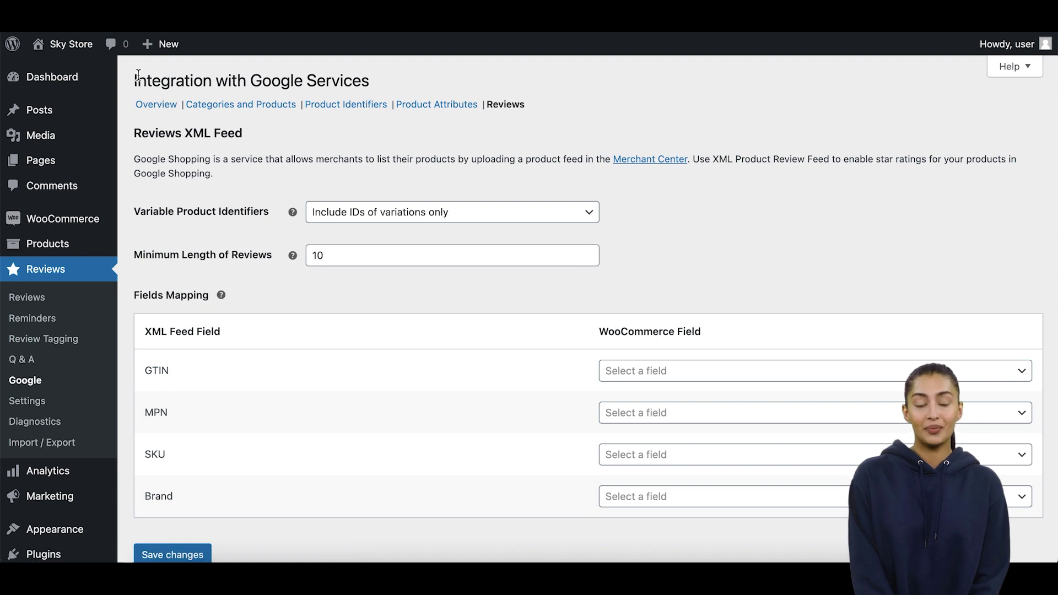
Step: Highlight the Reviews XML Feed heading and the Fields Mapping column headers
{"action": "left_click_drag", "start_coordinate": [135, 137], "coordinate": [255, 134]}
{"action": "left_click", "coordinate": [179, 144]}
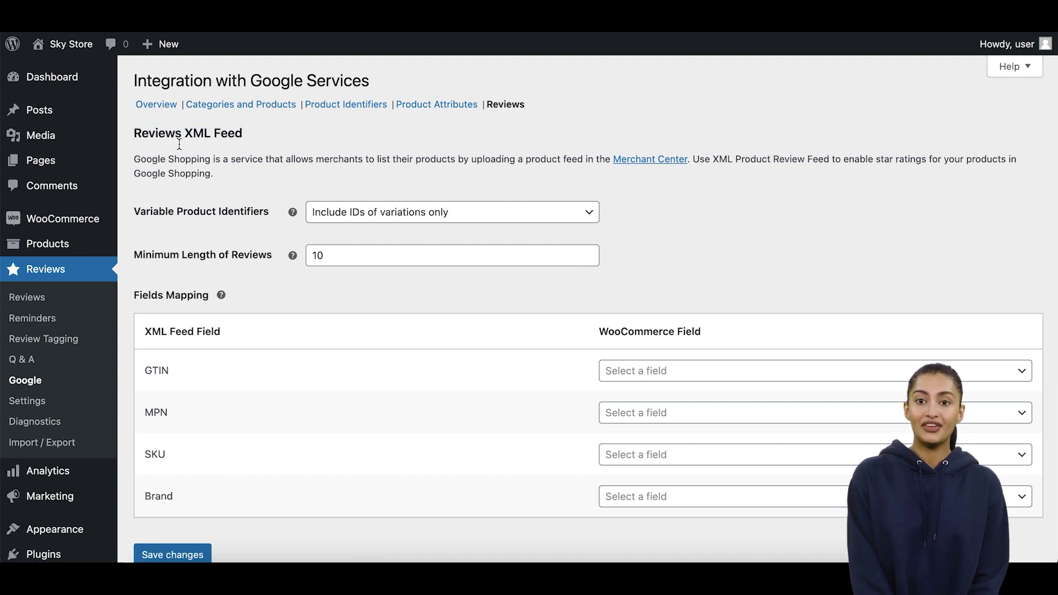
{"action": "left_click_drag", "start_coordinate": [146, 332], "coordinate": [229, 334]}
{"action": "left_click", "coordinate": [234, 335]}
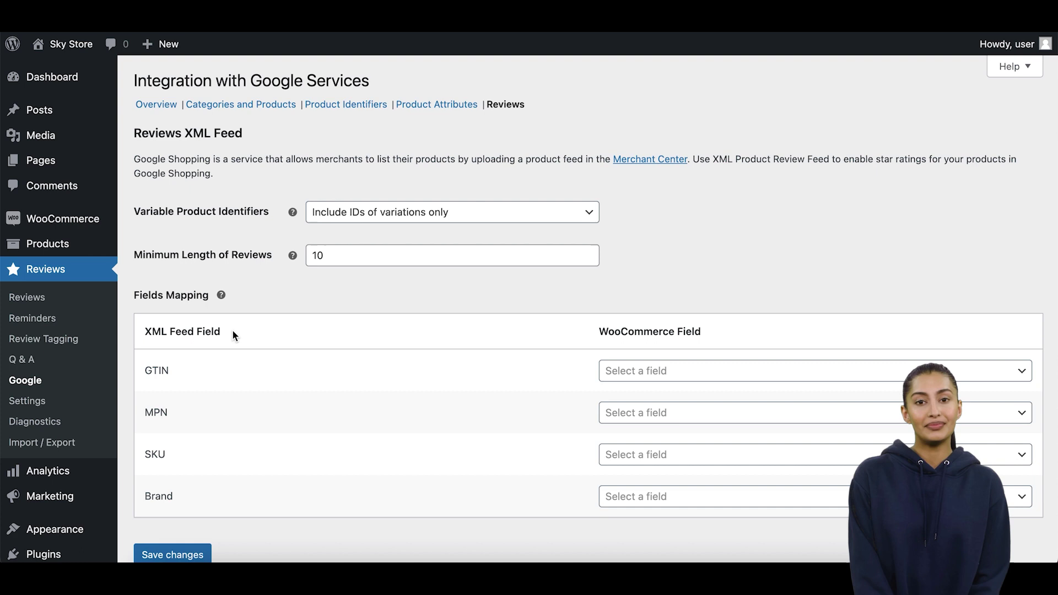
{"action": "left_click_drag", "start_coordinate": [600, 329], "coordinate": [726, 331]}
{"action": "left_click", "coordinate": [726, 331]}
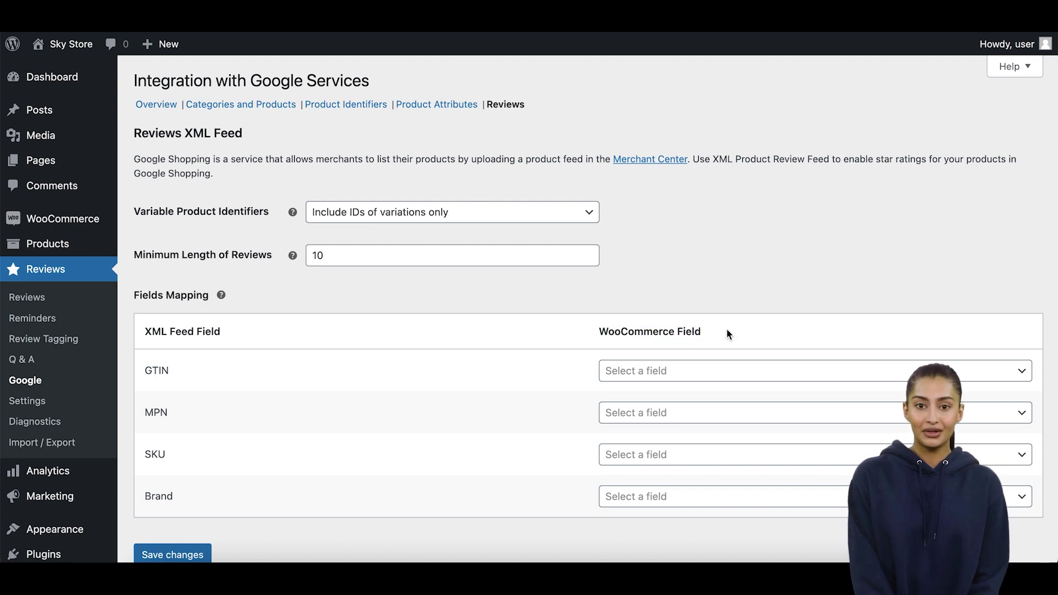
{"action": "scroll", "coordinate": [573, 351], "scroll_direction": "down", "scroll_amount": 2}
Step: Map the feed's GTIN, MPN and Brand to Product GTIN, Product MPN and Product Brand
{"action": "left_click", "coordinate": [654, 283]}
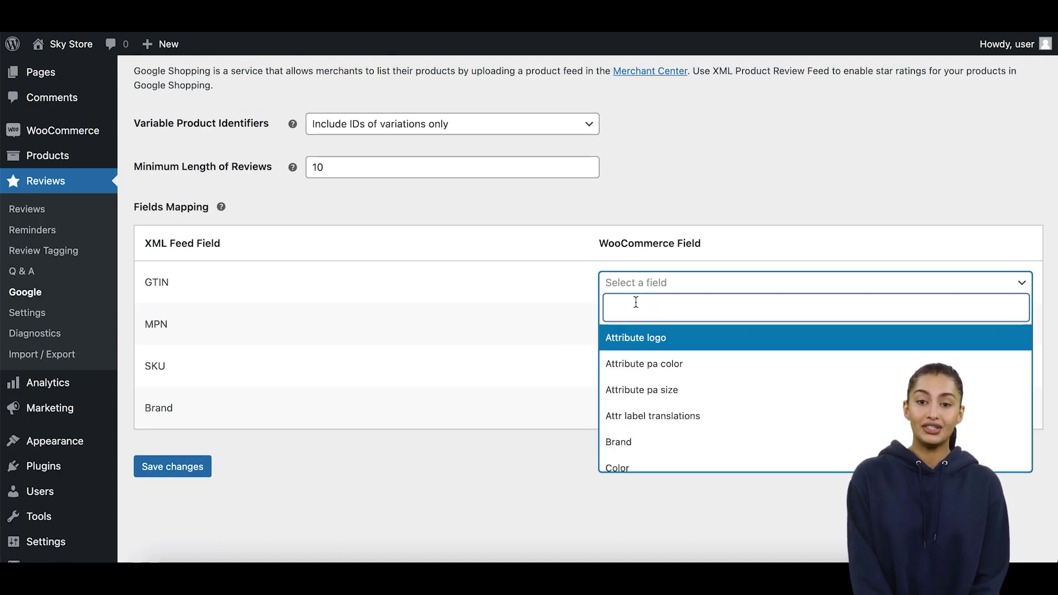
{"action": "type", "text": "gtin"}
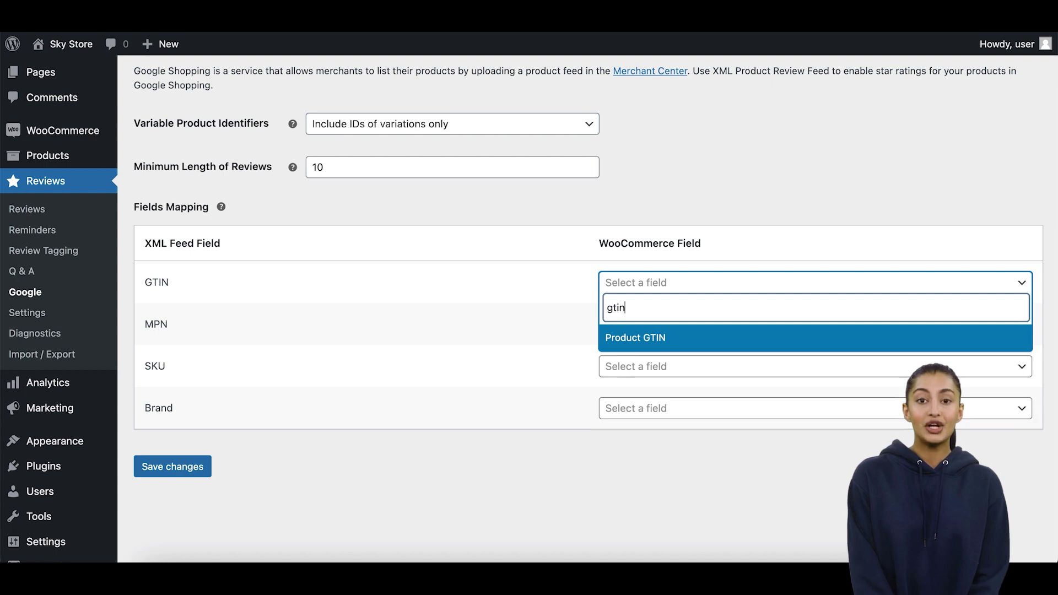
{"action": "left_click", "coordinate": [649, 337]}
{"action": "left_click", "coordinate": [653, 325]}
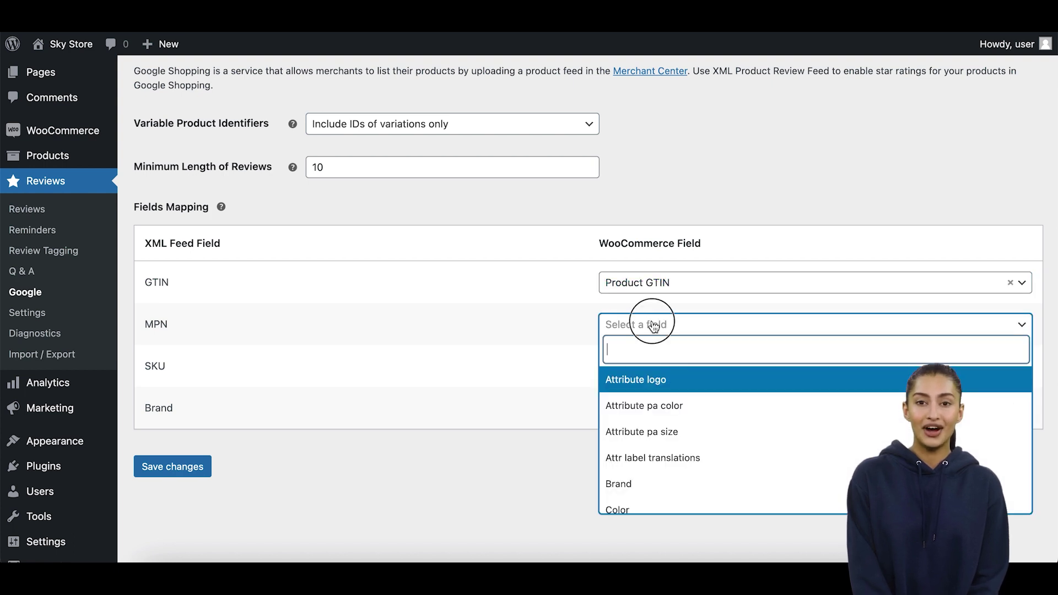
{"action": "type", "text": "mp"}
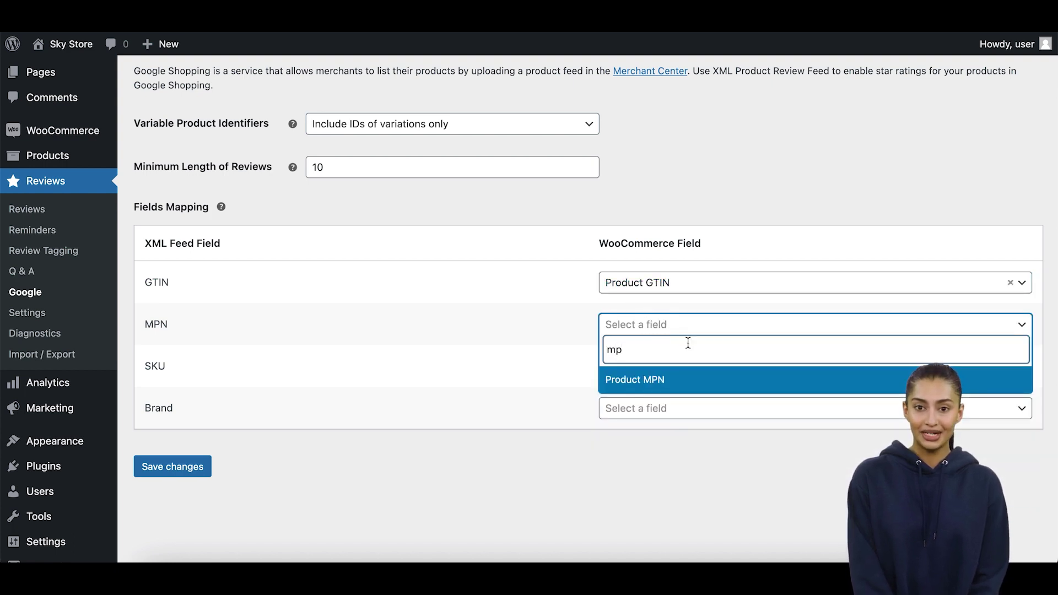
{"action": "left_click", "coordinate": [671, 385]}
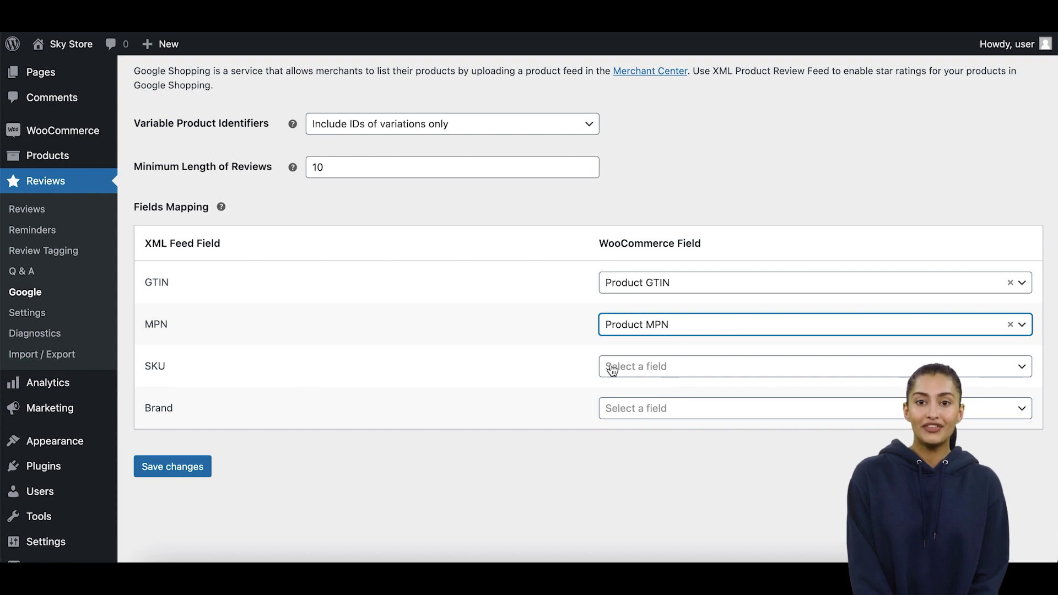
{"action": "left_click", "coordinate": [651, 413]}
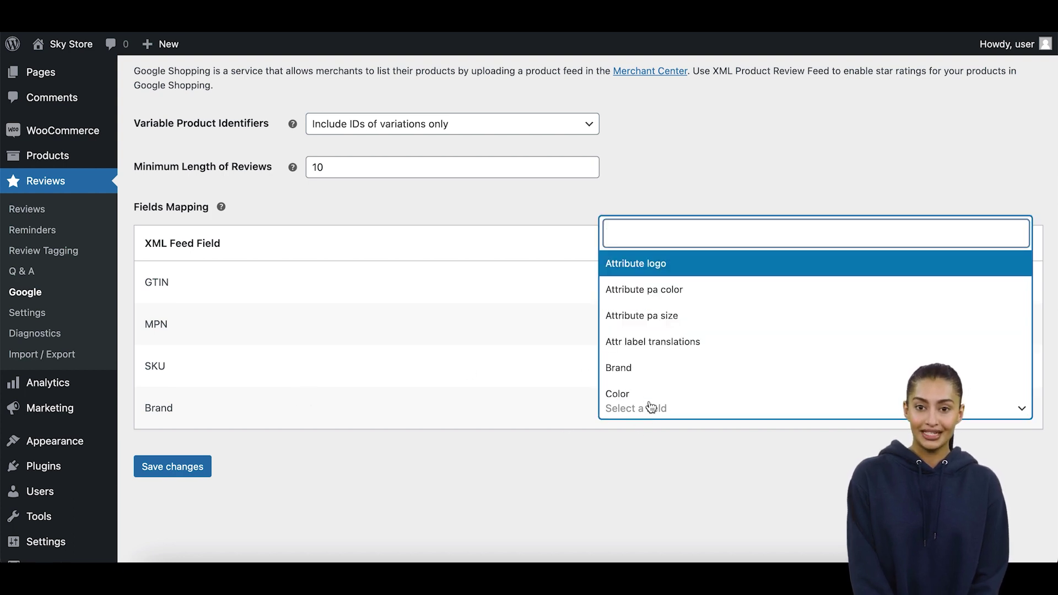
{"action": "type", "text": "b"}
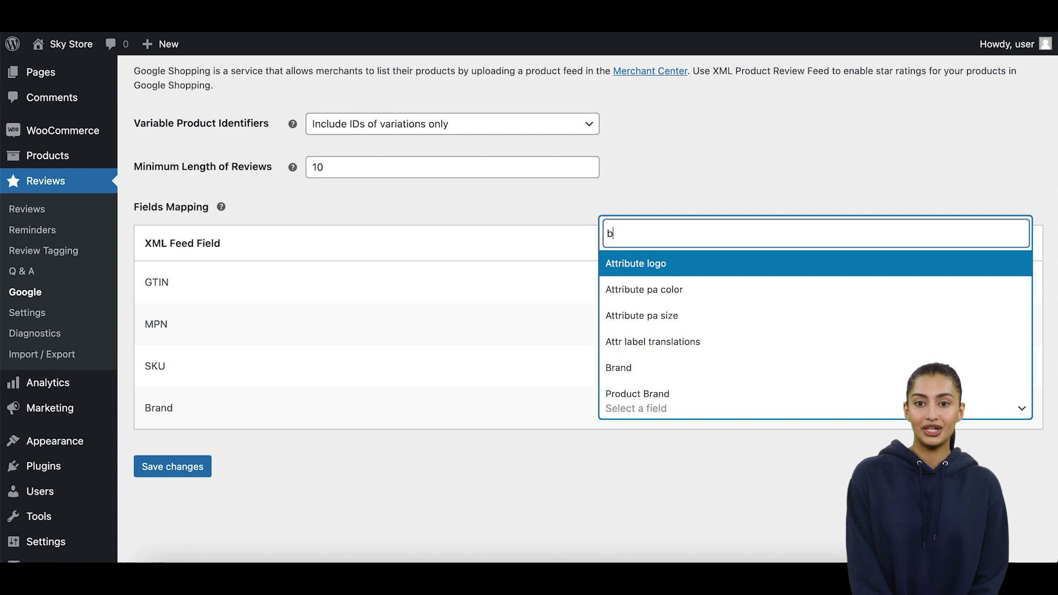
{"action": "type", "text": "ra"}
{"action": "left_click", "coordinate": [656, 384]}
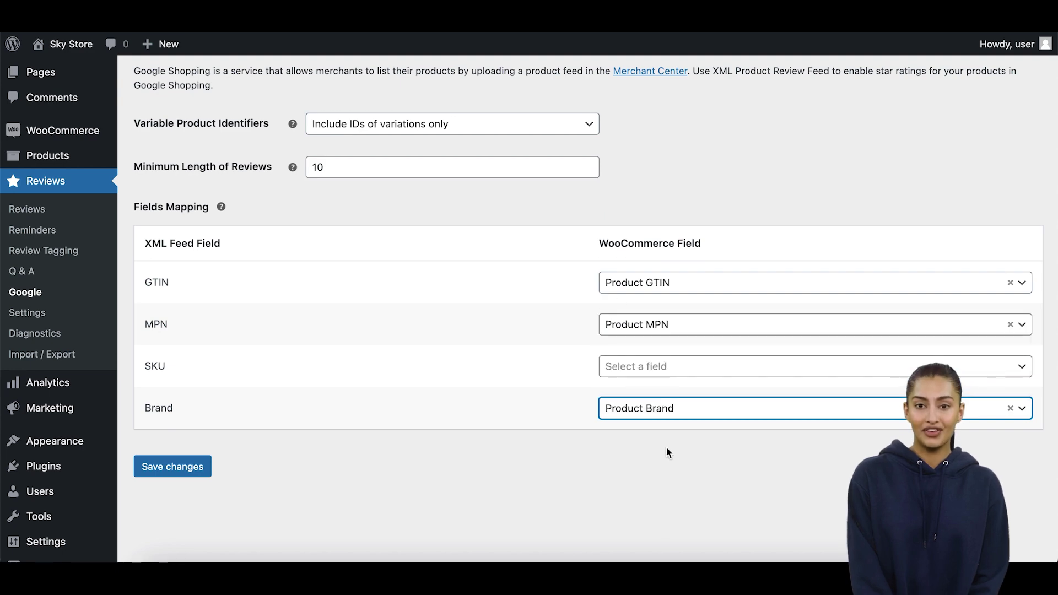
Step: Save the feed field mappings and review the Variable Product Identifiers and Minimum Length tooltips
{"action": "scroll", "coordinate": [210, 214], "scroll_direction": "up", "scroll_amount": 2}
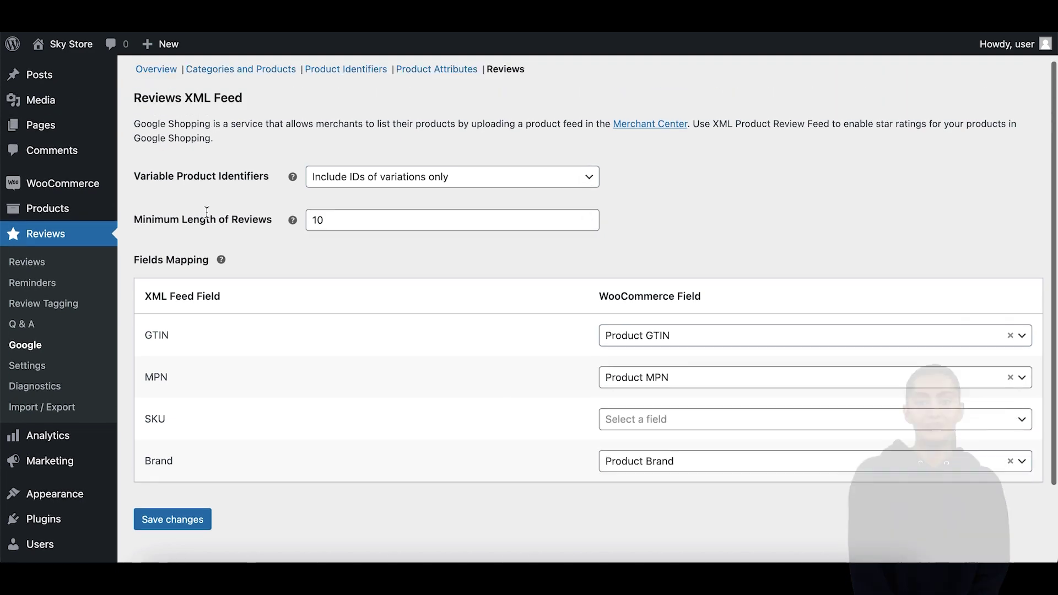
{"action": "scroll", "coordinate": [206, 212], "scroll_direction": "down", "scroll_amount": 3}
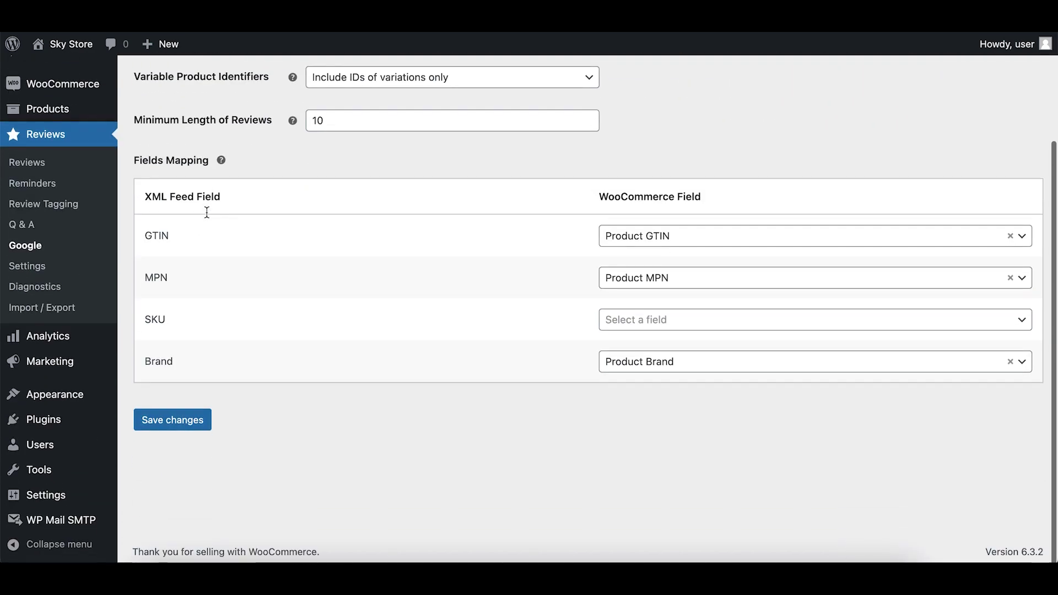
{"action": "left_click", "coordinate": [172, 419]}
{"action": "left_click_drag", "start_coordinate": [149, 139], "coordinate": [328, 131]}
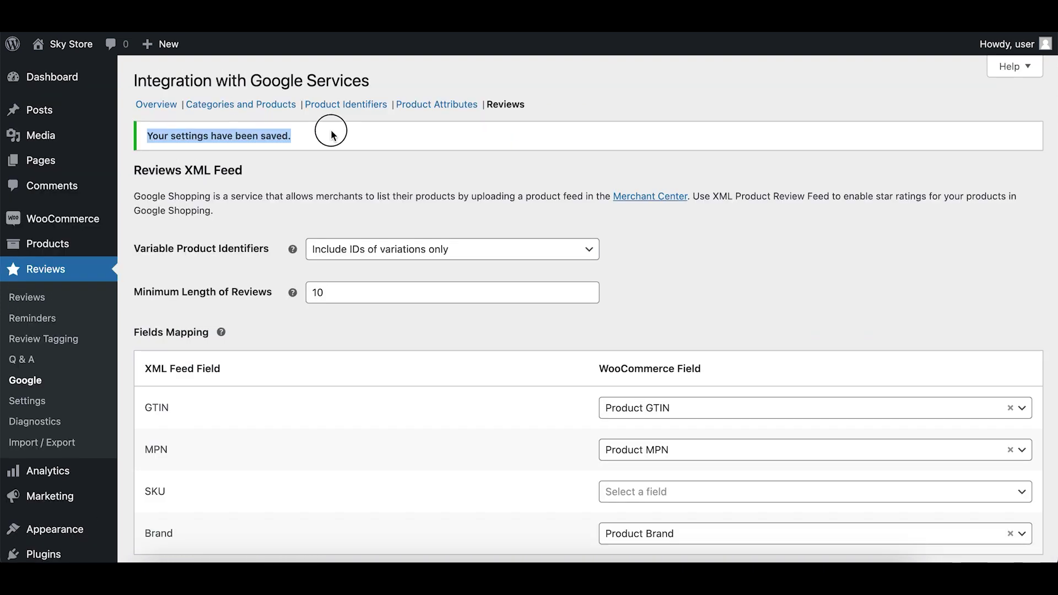
{"action": "left_click", "coordinate": [332, 134]}
{"action": "mouse_move", "coordinate": [292, 248]}
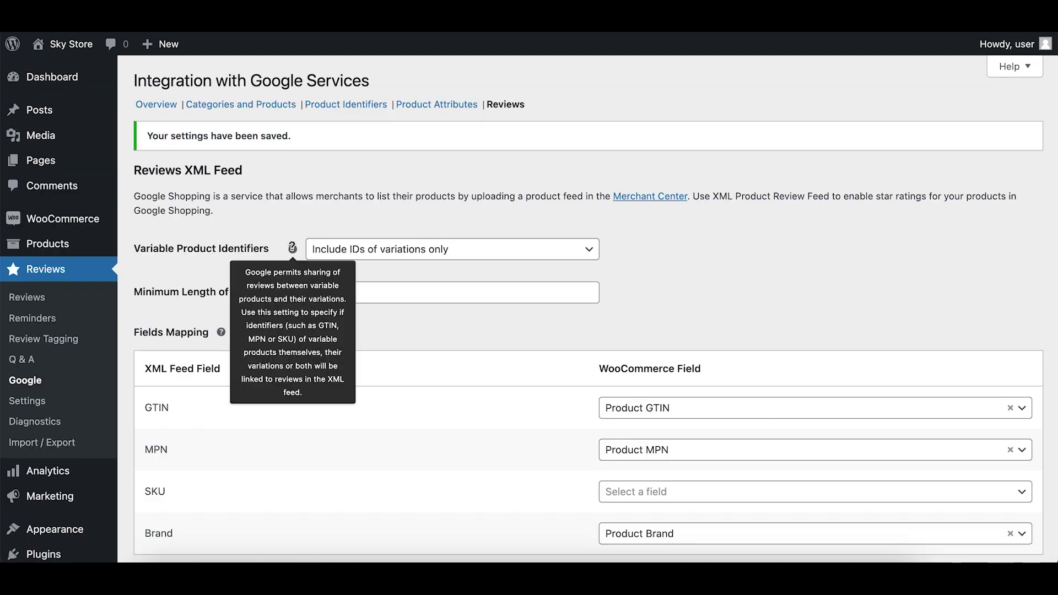
{"action": "left_click", "coordinate": [168, 253]}
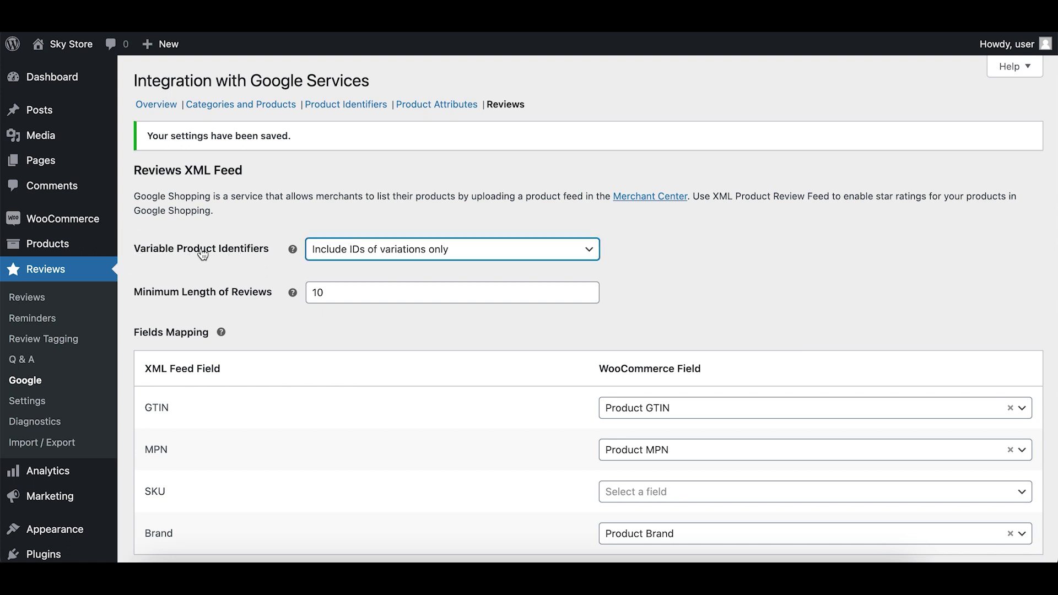
{"action": "left_click", "coordinate": [185, 301]}
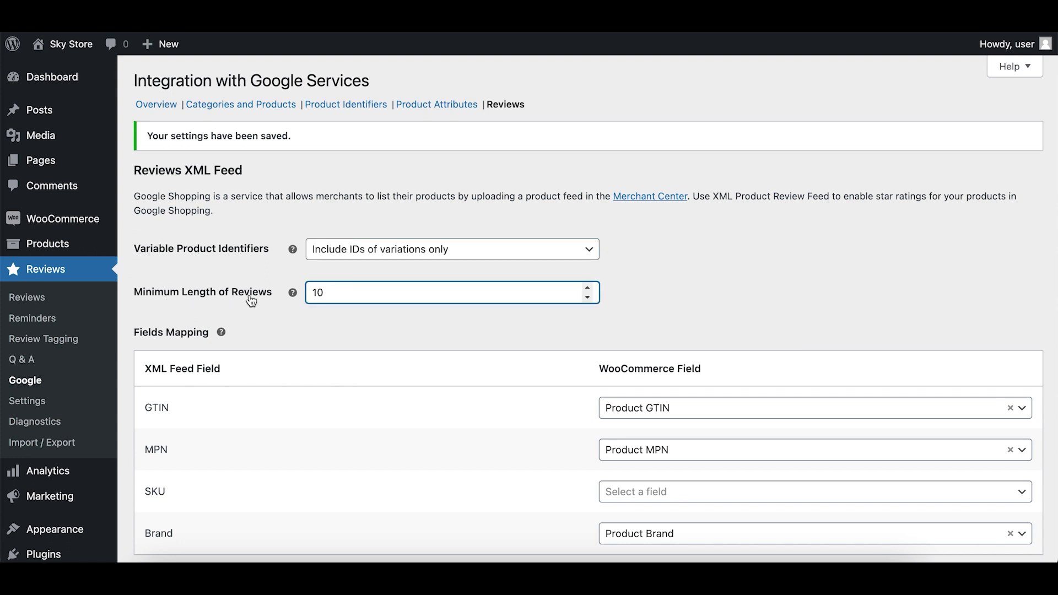
{"action": "mouse_move", "coordinate": [292, 292]}
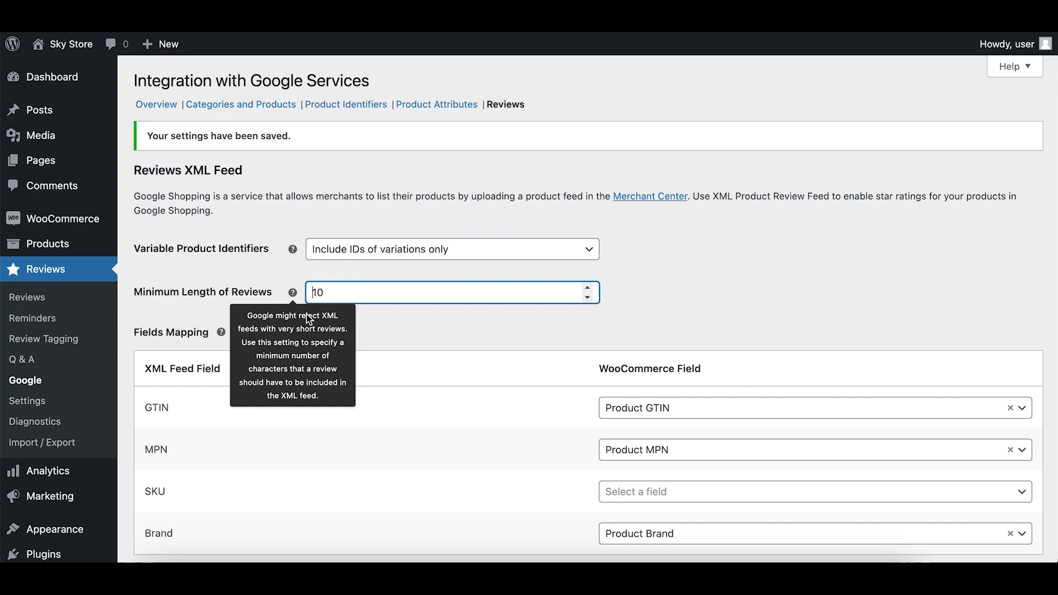
{"action": "left_click", "coordinate": [533, 356]}
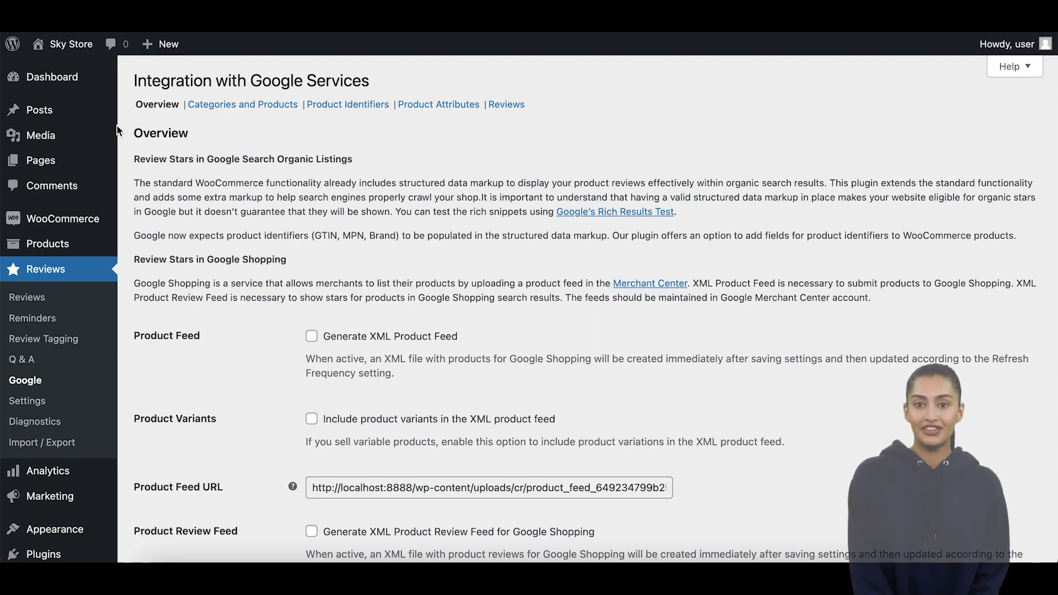
Step: On the Overview tab, tick 'Generate XML Product Review Feed for Google Shopping'
{"action": "left_click", "coordinate": [162, 106]}
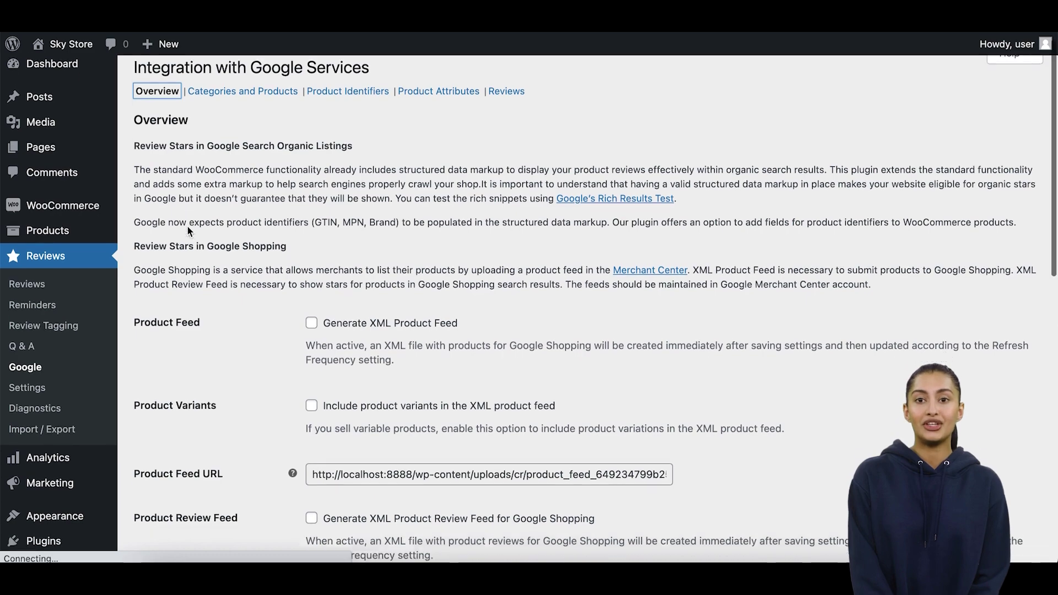
{"action": "scroll", "coordinate": [188, 228], "scroll_direction": "down", "scroll_amount": 2}
{"action": "scroll", "coordinate": [188, 228], "scroll_direction": "down", "scroll_amount": 2}
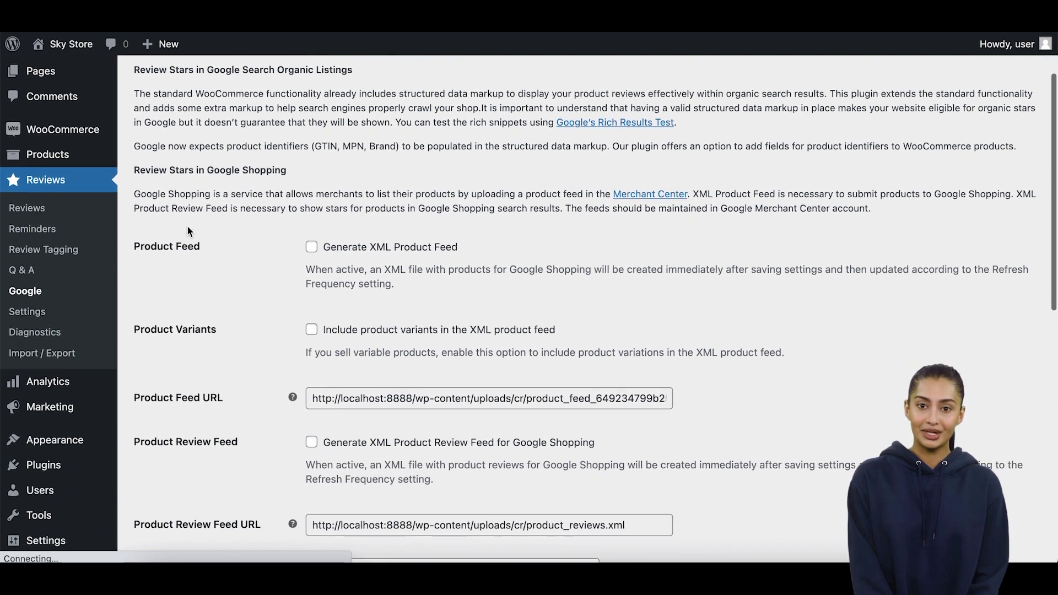
{"action": "scroll", "coordinate": [187, 228], "scroll_direction": "down", "scroll_amount": 1}
{"action": "scroll", "coordinate": [188, 229], "scroll_direction": "up", "scroll_amount": 3}
{"action": "scroll", "coordinate": [188, 229], "scroll_direction": "down", "scroll_amount": 1}
{"action": "scroll", "coordinate": [187, 228], "scroll_direction": "down", "scroll_amount": 2}
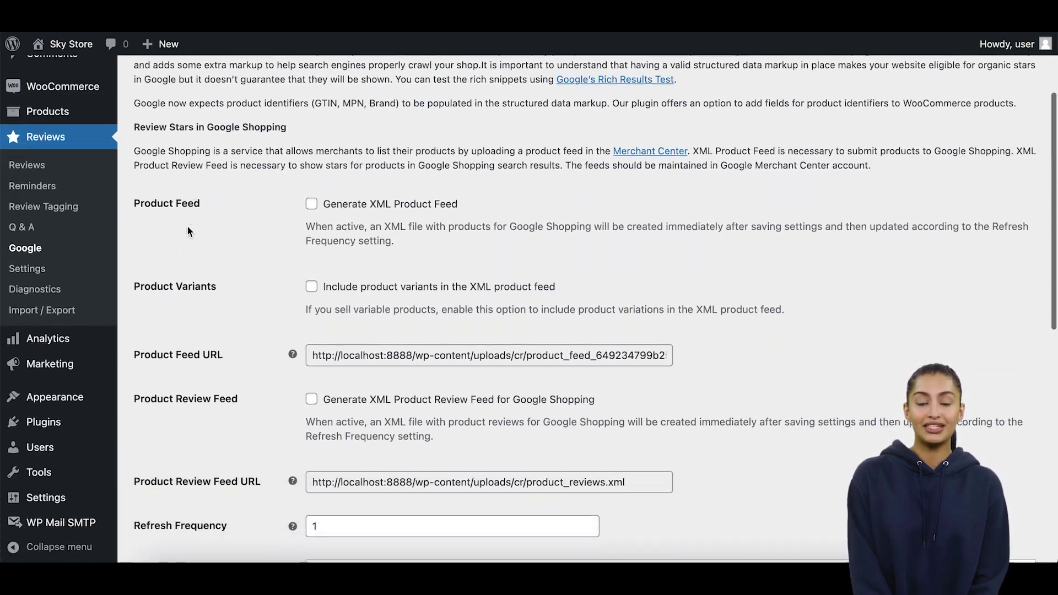
{"action": "scroll", "coordinate": [188, 228], "scroll_direction": "down", "scroll_amount": 1}
{"action": "scroll", "coordinate": [188, 228], "scroll_direction": "down", "scroll_amount": 1}
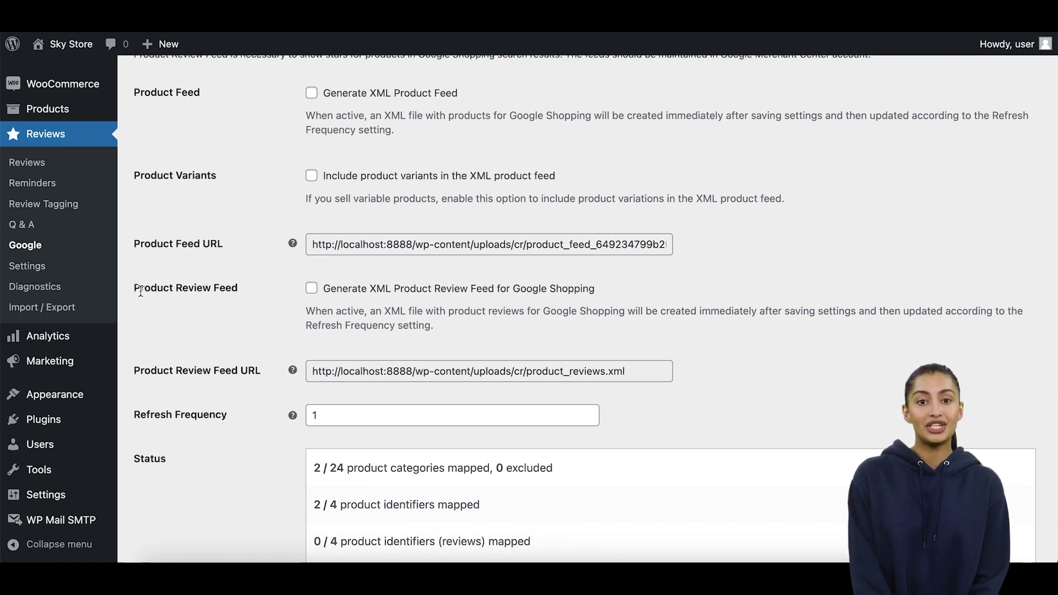
{"action": "left_click_drag", "start_coordinate": [134, 289], "coordinate": [257, 294]}
{"action": "left_click", "coordinate": [249, 295]}
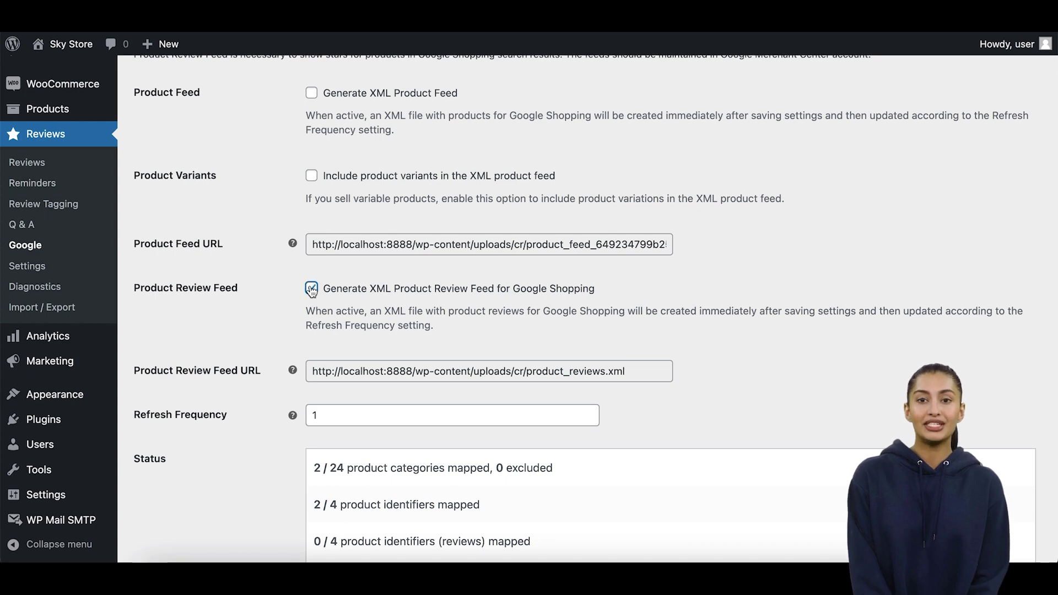
Step: Save the Overview settings so the review feed starts generating
{"action": "scroll", "coordinate": [279, 389], "scroll_direction": "down", "scroll_amount": 2}
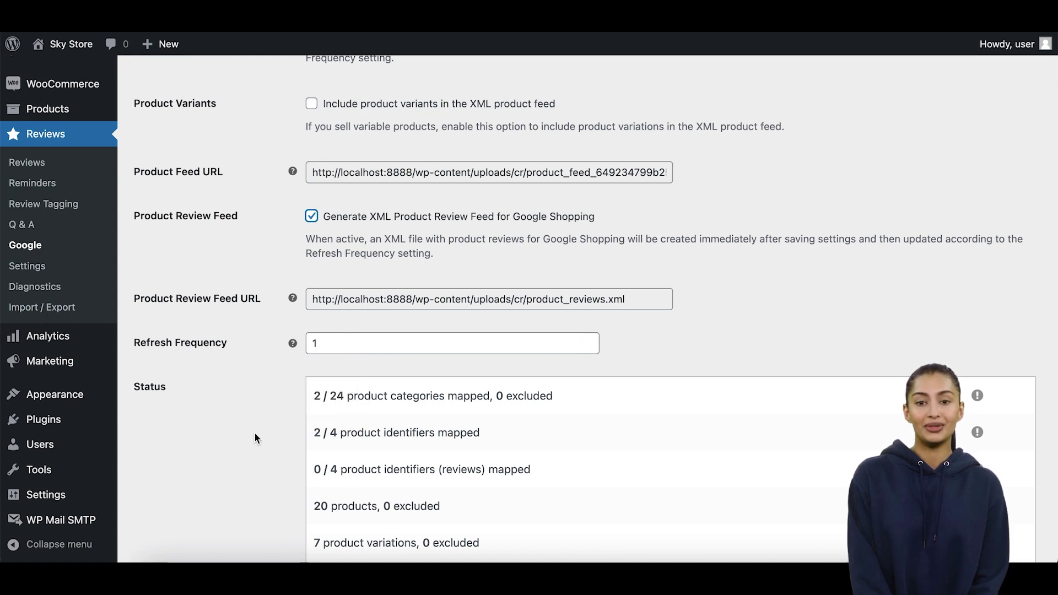
{"action": "scroll", "coordinate": [253, 432], "scroll_direction": "down", "scroll_amount": 6}
{"action": "scroll", "coordinate": [254, 432], "scroll_direction": "down", "scroll_amount": 2}
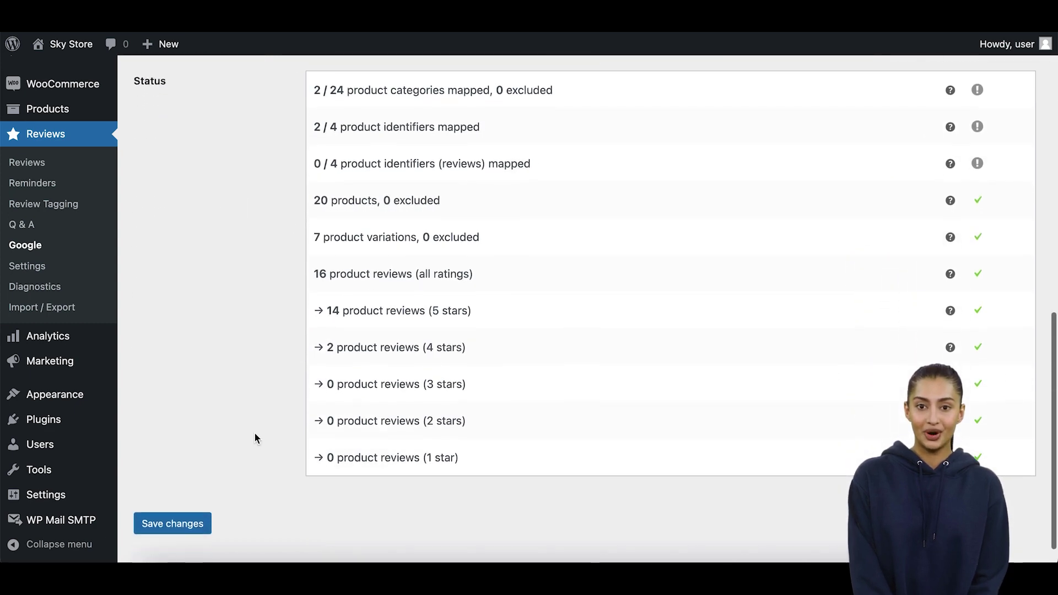
{"action": "left_click", "coordinate": [174, 528]}
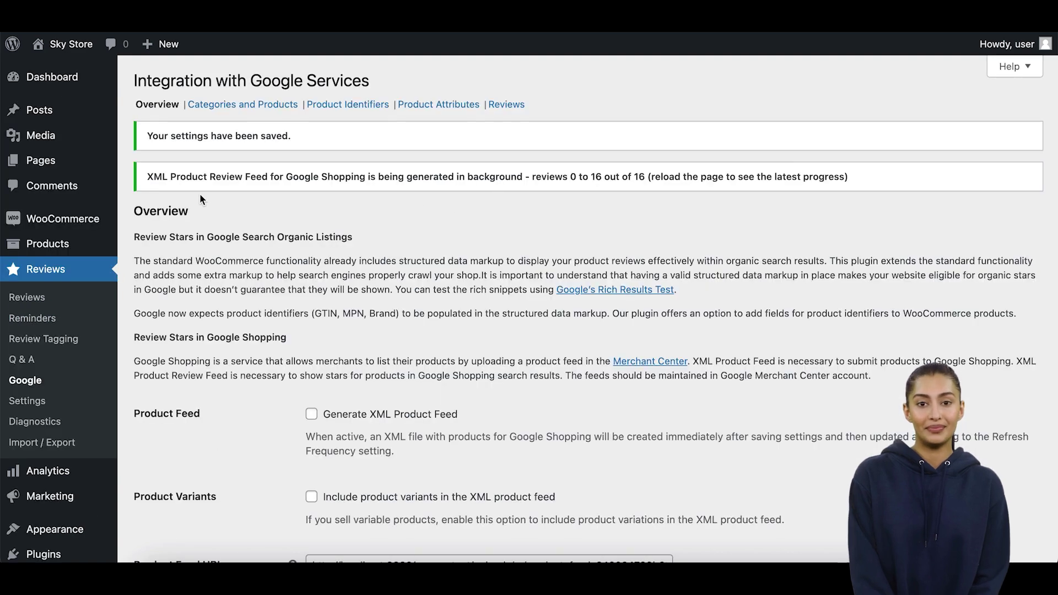
Step: Copy the Product Review Feed URL and open it in a new browser tab
{"action": "mouse_move", "coordinate": [150, 177]}
{"action": "left_mouse_down"}
{"action": "mouse_move", "coordinate": [803, 177]}
{"action": "mouse_move", "coordinate": [738, 170]}
{"action": "left_mouse_up"}
{"action": "left_click", "coordinate": [739, 168]}
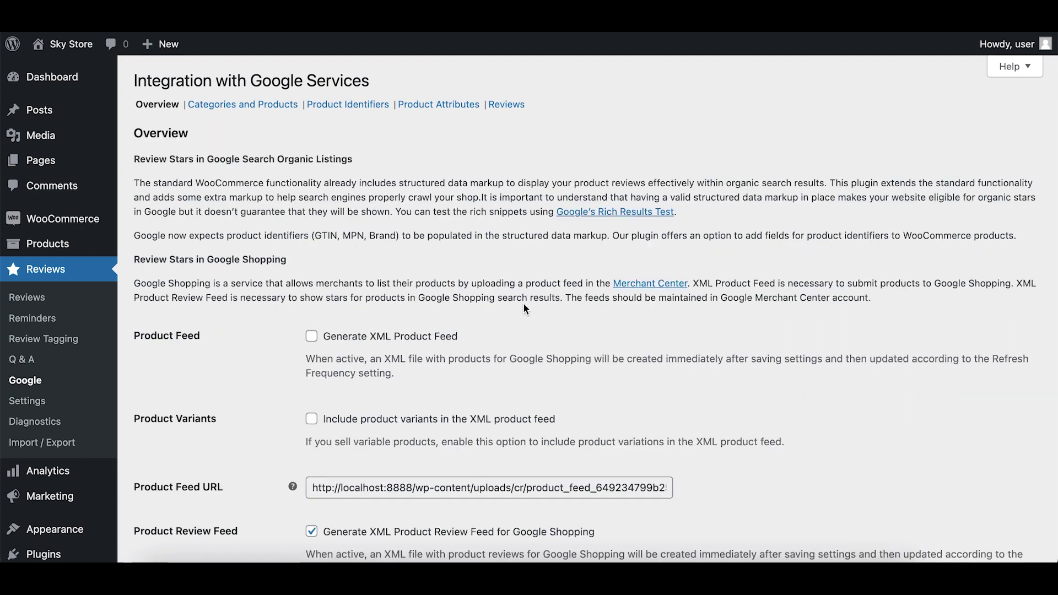
{"action": "scroll", "coordinate": [526, 310], "scroll_direction": "down", "scroll_amount": 5}
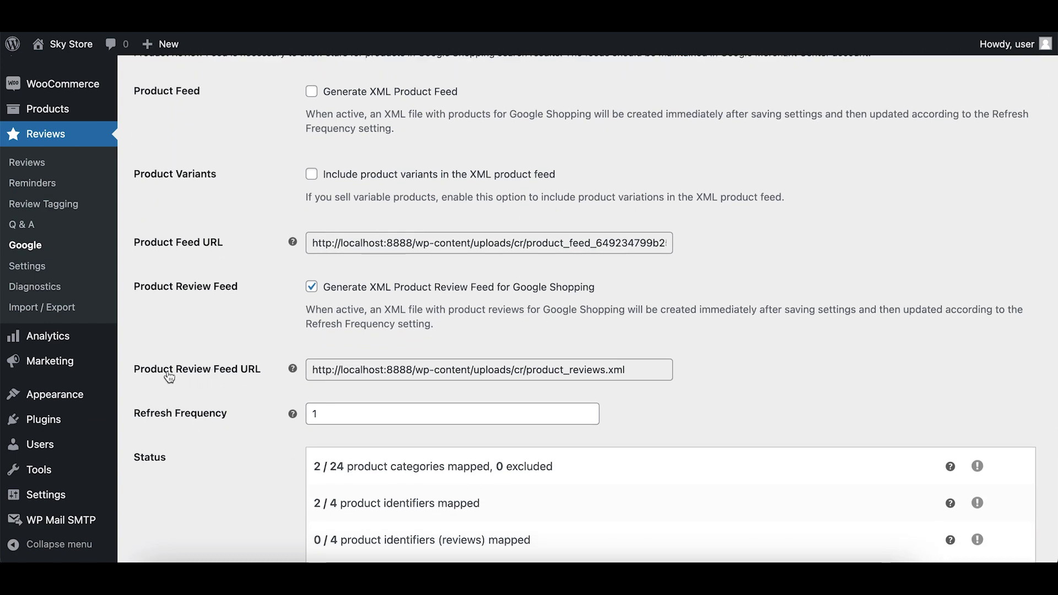
{"action": "left_click_drag", "start_coordinate": [313, 369], "coordinate": [626, 369]}
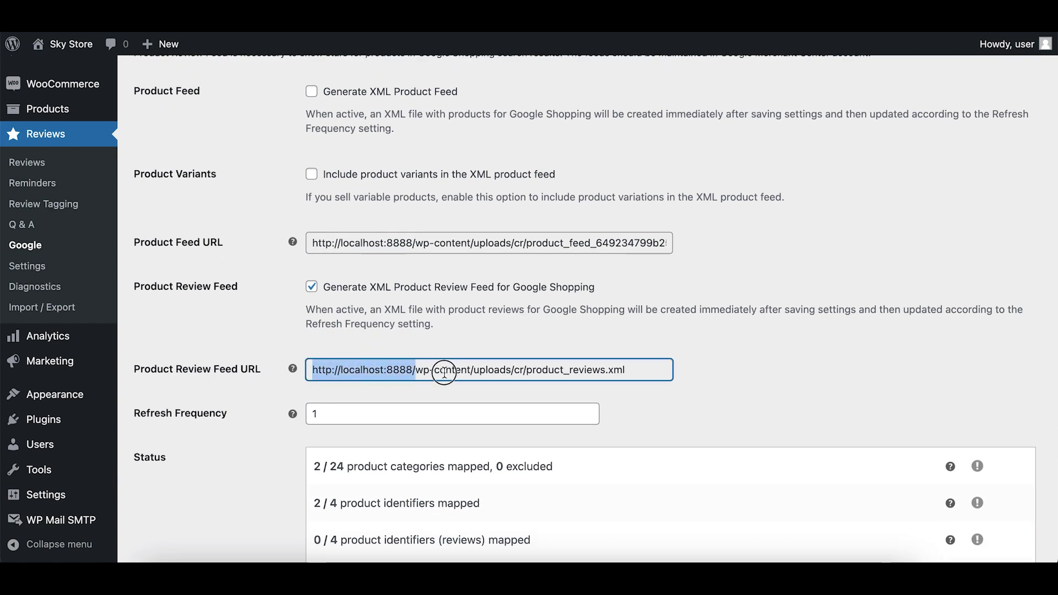
{"action": "right_click", "coordinate": [544, 372]}
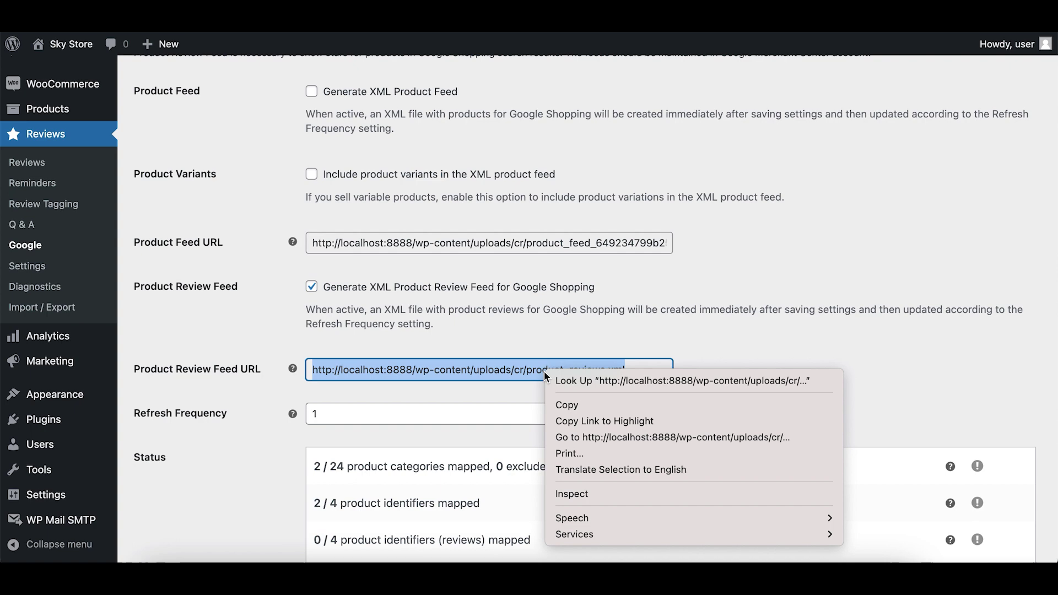
{"action": "left_click", "coordinate": [591, 407]}
{"action": "left_click", "coordinate": [570, 357]}
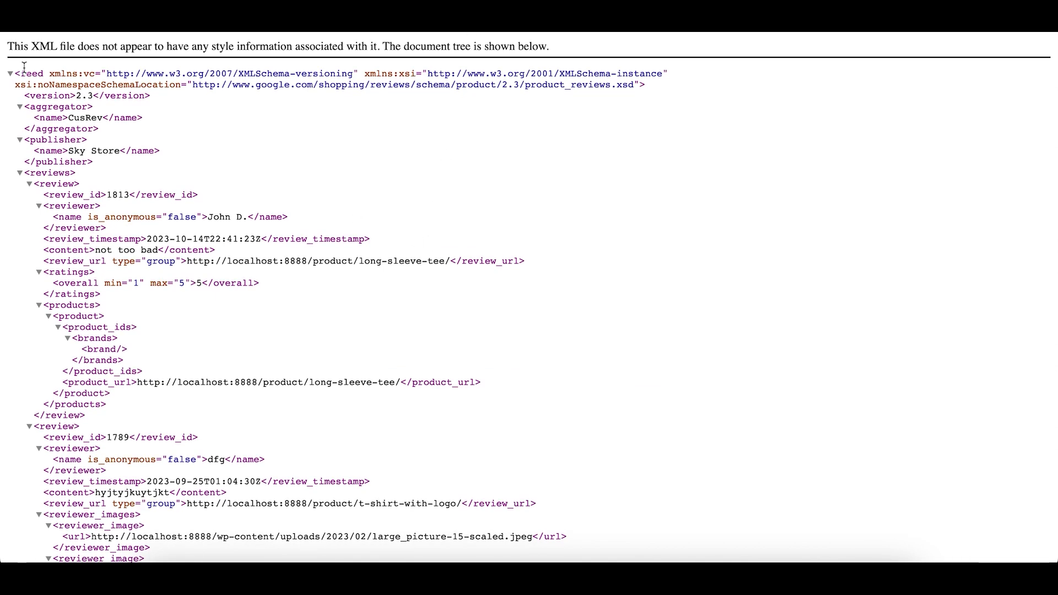
{"action": "left_click_drag", "start_coordinate": [20, 67], "coordinate": [189, 119]}
{"action": "left_click", "coordinate": [189, 119]}
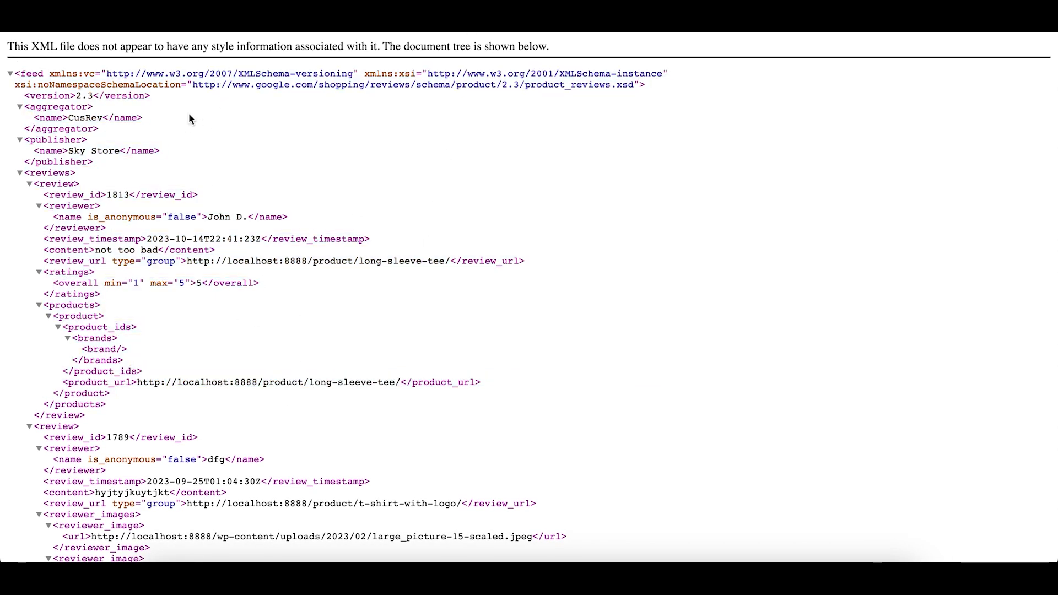